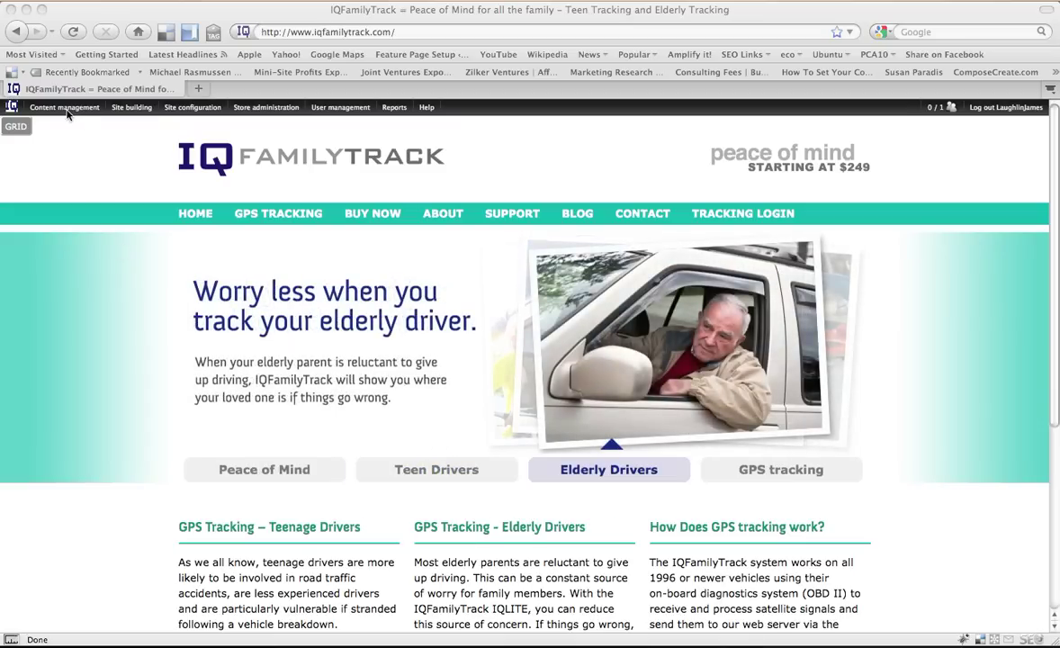
- Start a new Product Page Overview titled 'Test 001' with drupal-logo.jpg as its image
mouse_move(82, 115)
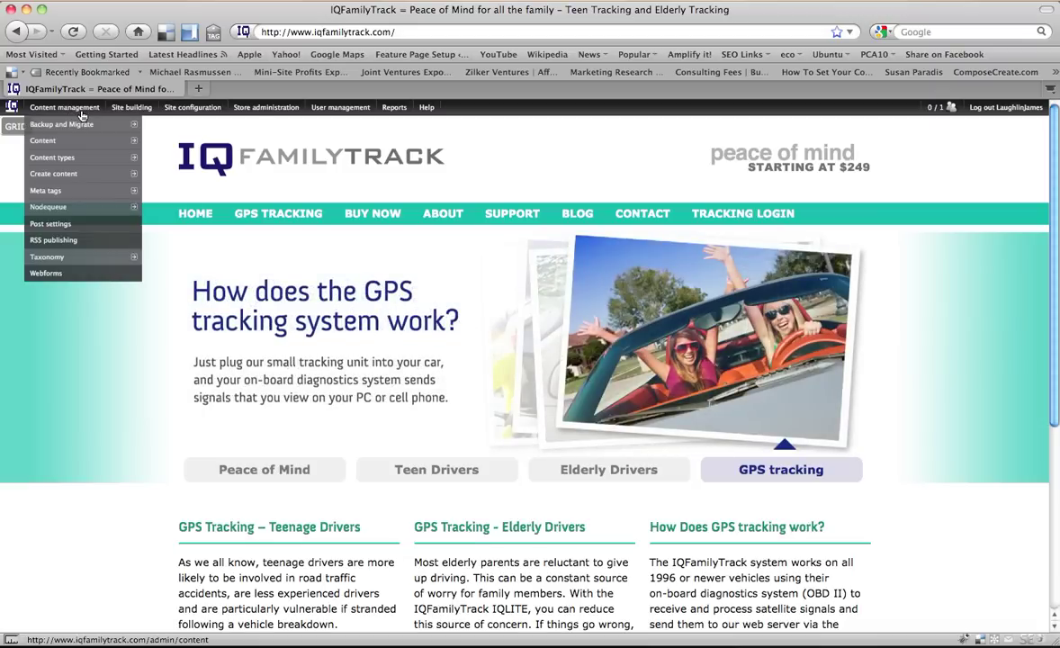
mouse_move(57, 161)
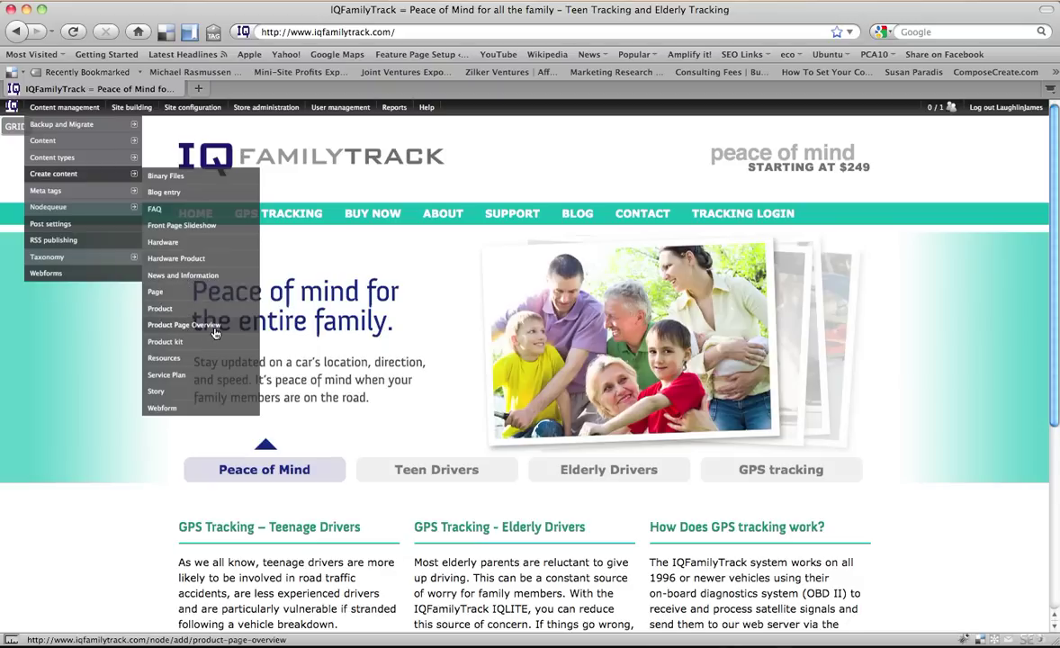
left_click(217, 331)
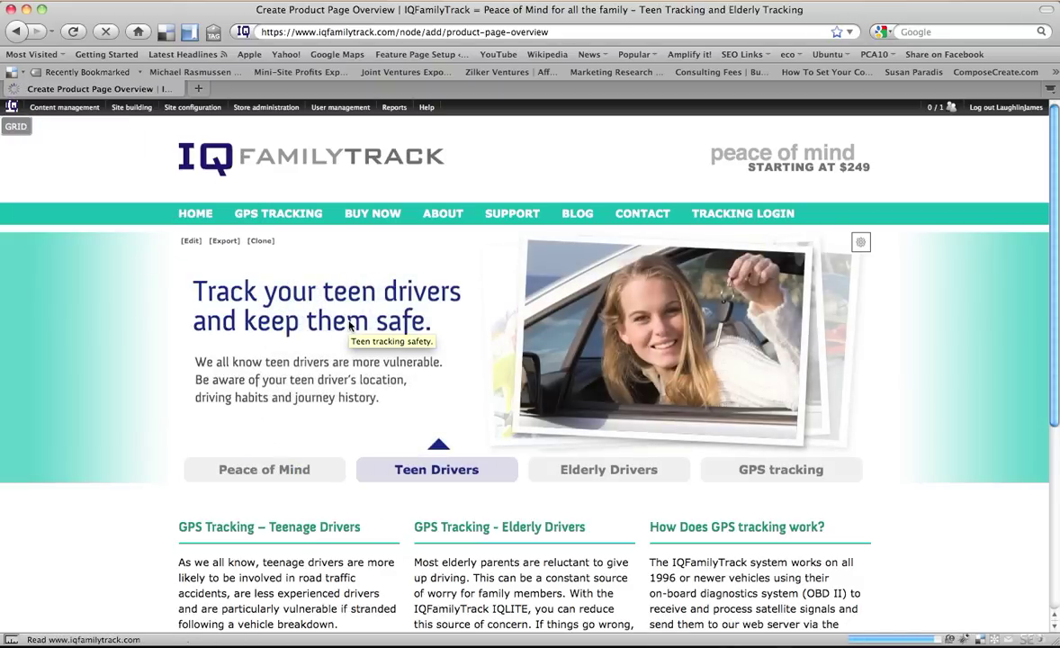
scroll(350, 327, "down", 3)
left_click(357, 197)
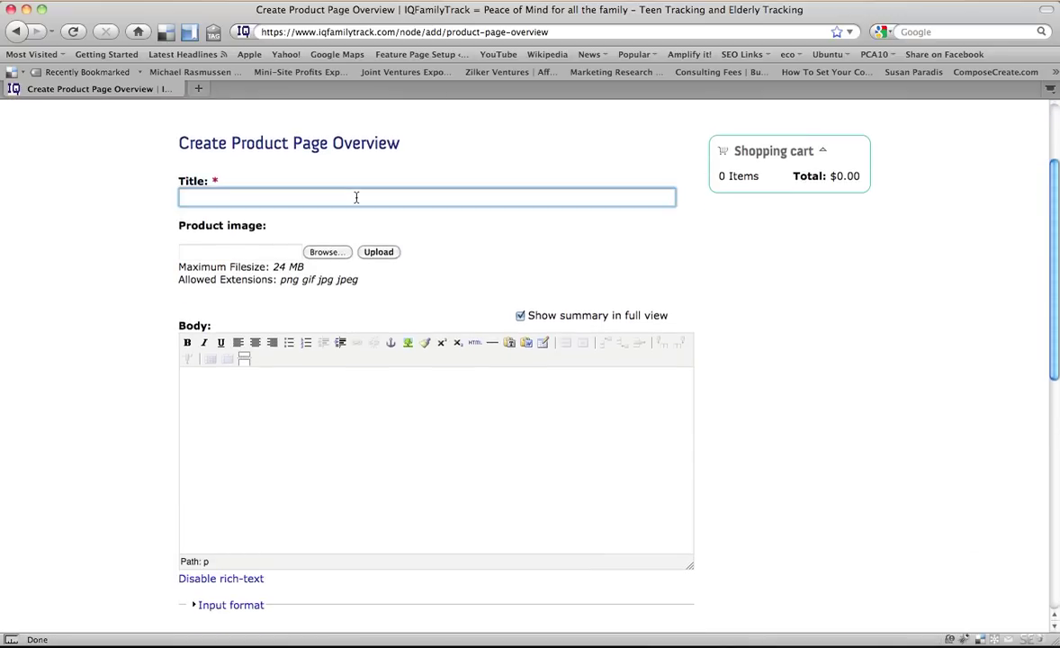
type("Test 001")
left_click(335, 253)
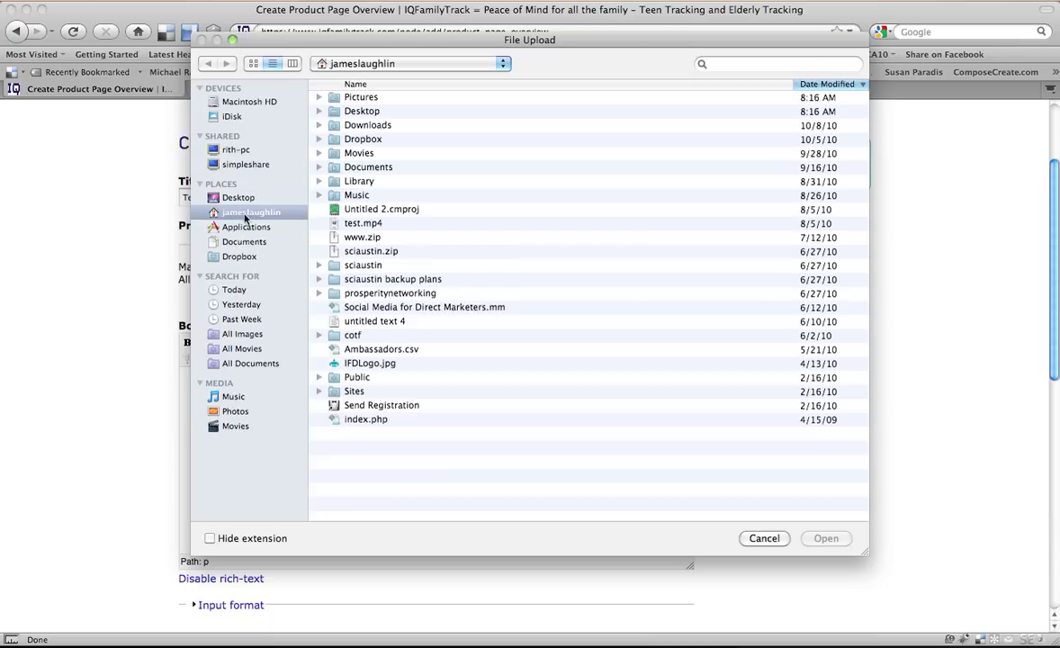
left_click(239, 198)
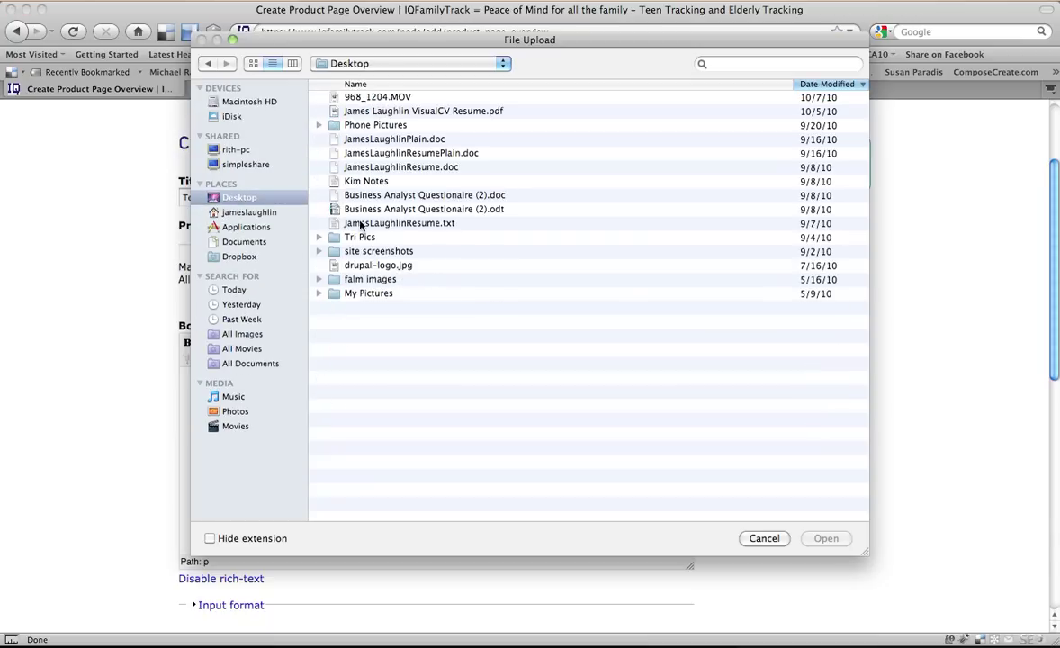
double_click(363, 265)
- Fill the body with repeated 'Test Copy for Overview.' lines and save the overview
left_click(204, 408)
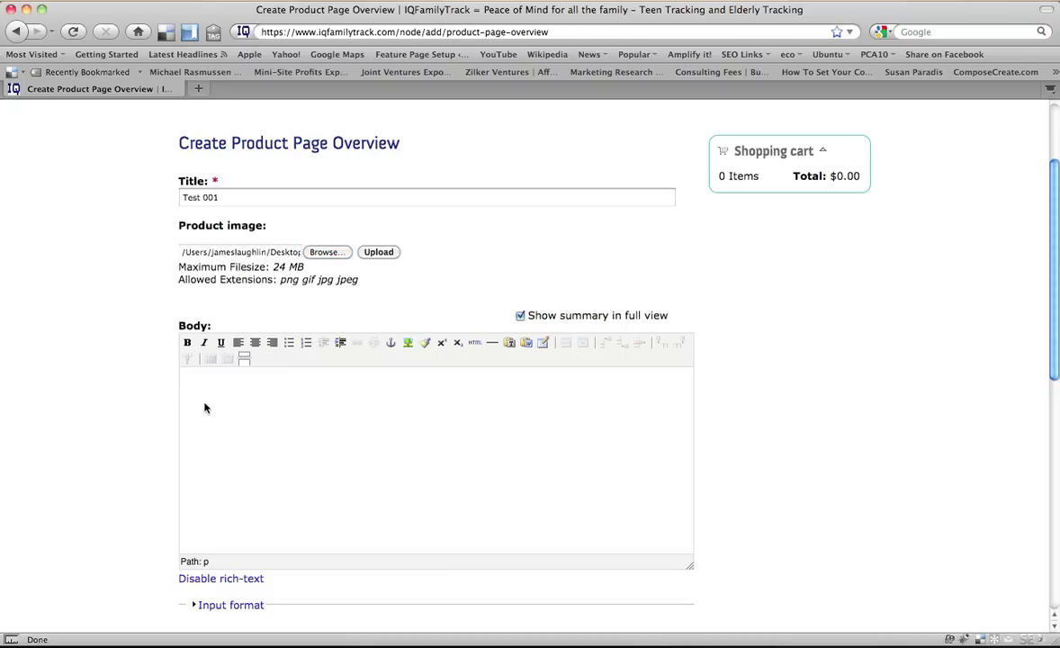
type("Test Copy for Overview.")
triple_click(185, 379)
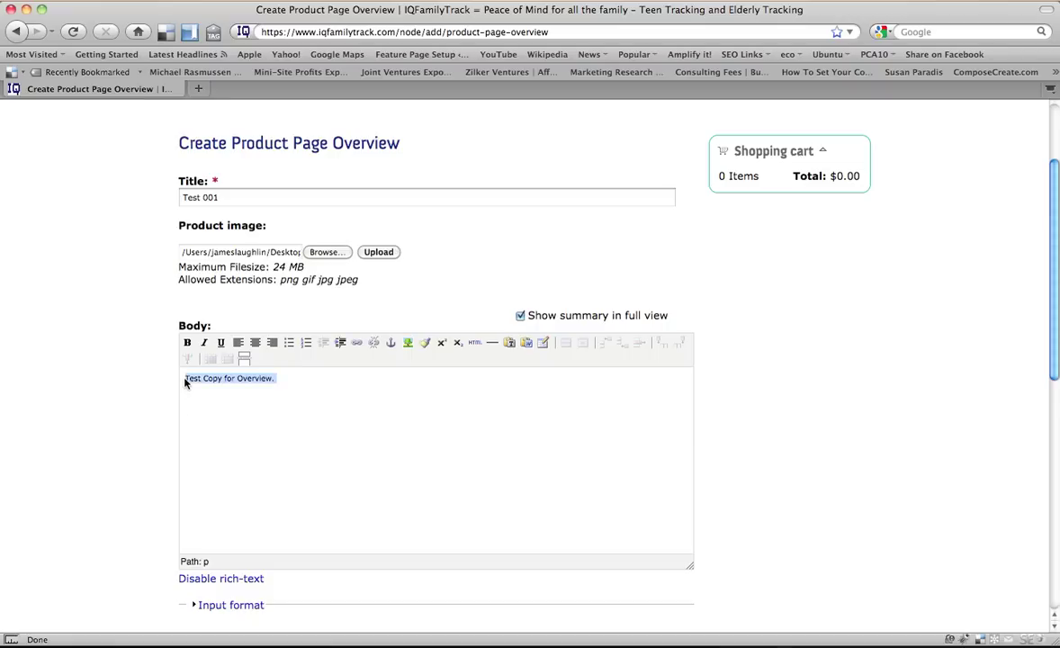
key("ctrl+c")
key("ctrl+v")
key("ctrl+v")
key("ctrl+v")
key("ctrl+v")
key("ctrl+v")
key("ctrl+v")
key("ctrl+v")
key("ctrl+v")
key("ctrl+v")
key("ctrl+v")
key("ctrl+v")
key("ctrl+v")
key("ctrl+v")
key("ctrl+v")
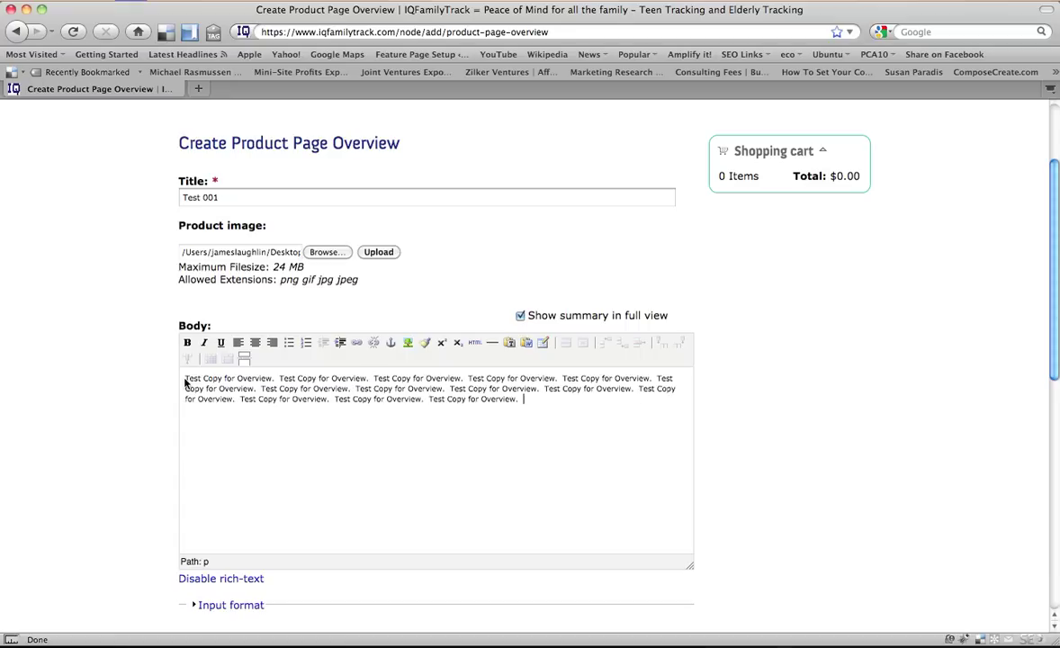
key("ctrl+v")
key("ctrl+v")
key("ctrl+v")
key("ctrl+v")
key("ctrl+v")
key("ctrl+v")
key("ctrl+v")
key("ctrl+v")
key("ctrl+v")
key("ctrl+v")
key("ctrl+v")
key("Return")
key("ctrl+v")
key("ctrl+v")
key("ctrl+v")
key("ctrl+v")
key("ctrl+v")
key("ctrl+v")
key("ctrl+v")
key("ctrl+v")
key("ctrl+v")
scroll(531, 360, "down", 1)
scroll(531, 360, "down", 10)
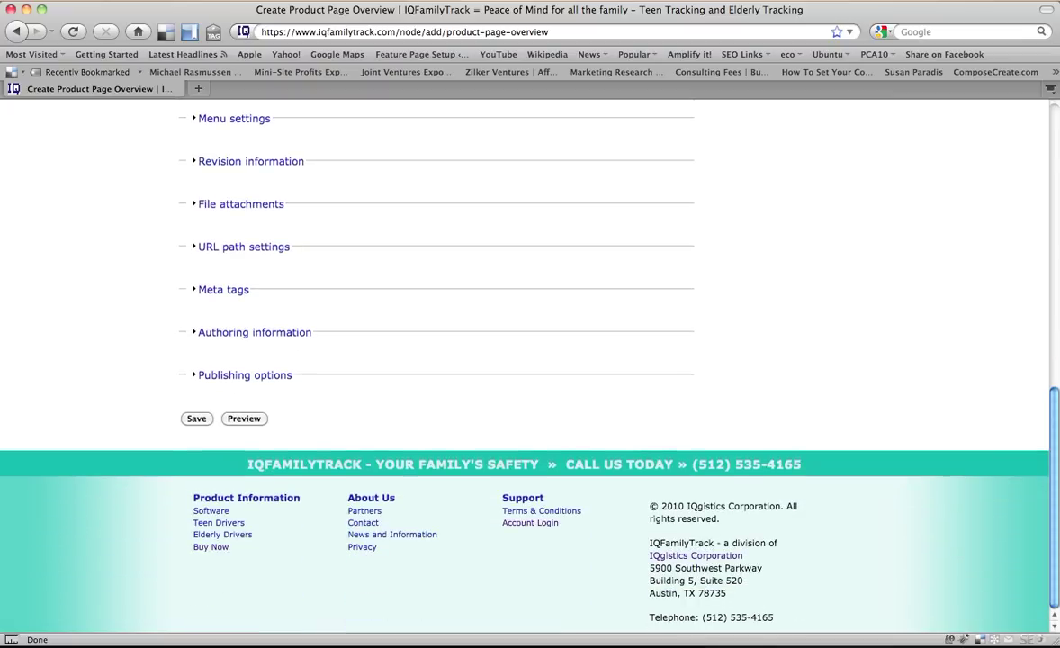
left_click(197, 420)
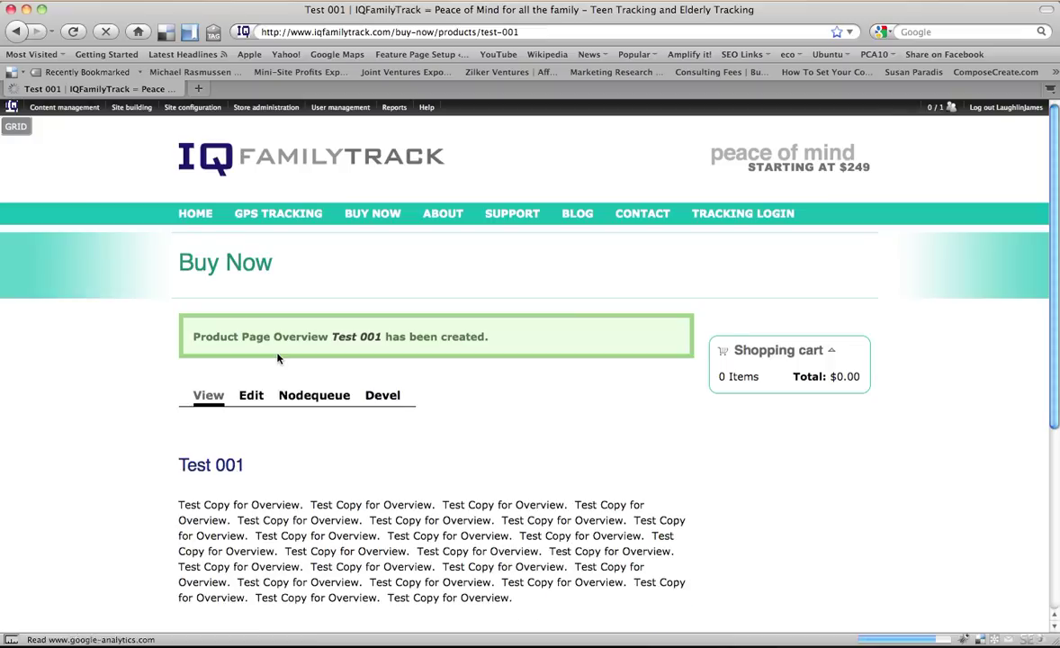
- Scroll through the published Test 001 page to check its logo and test copy
scroll(86, 362, "down", 5)
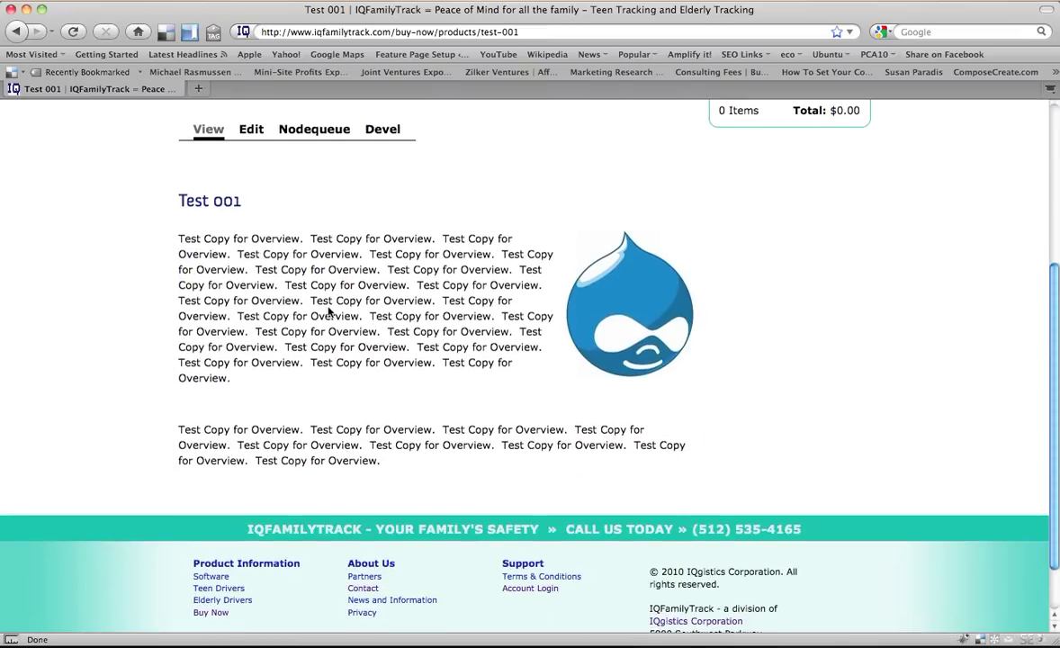
scroll(329, 310, "up", 5)
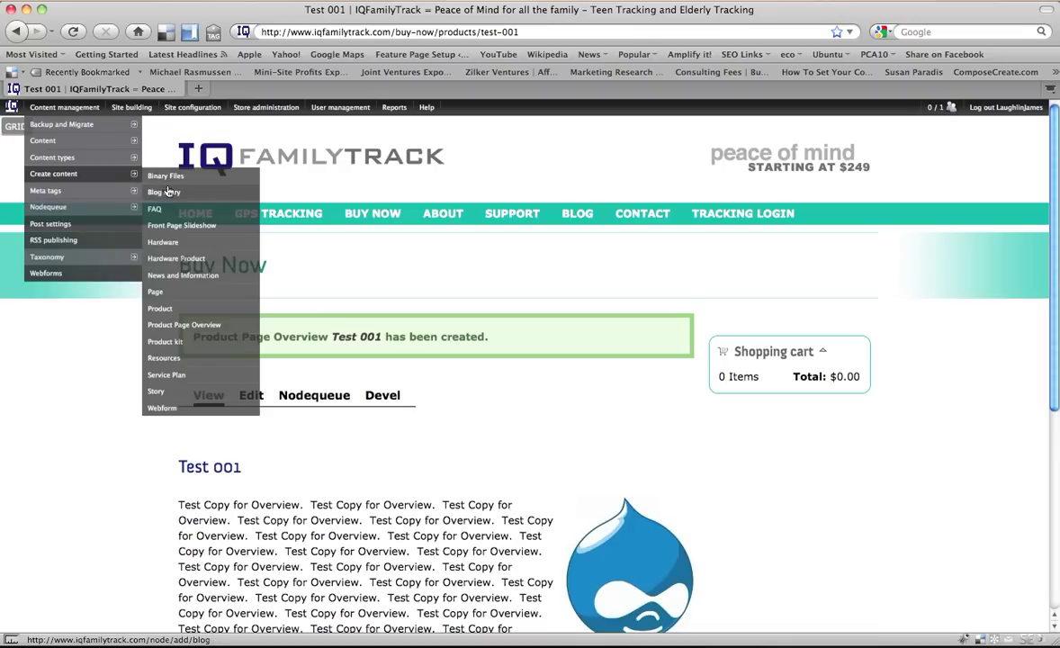
- Start a new product named 'Weekly Plan' assigned to the Test 001 overview
left_click(166, 309)
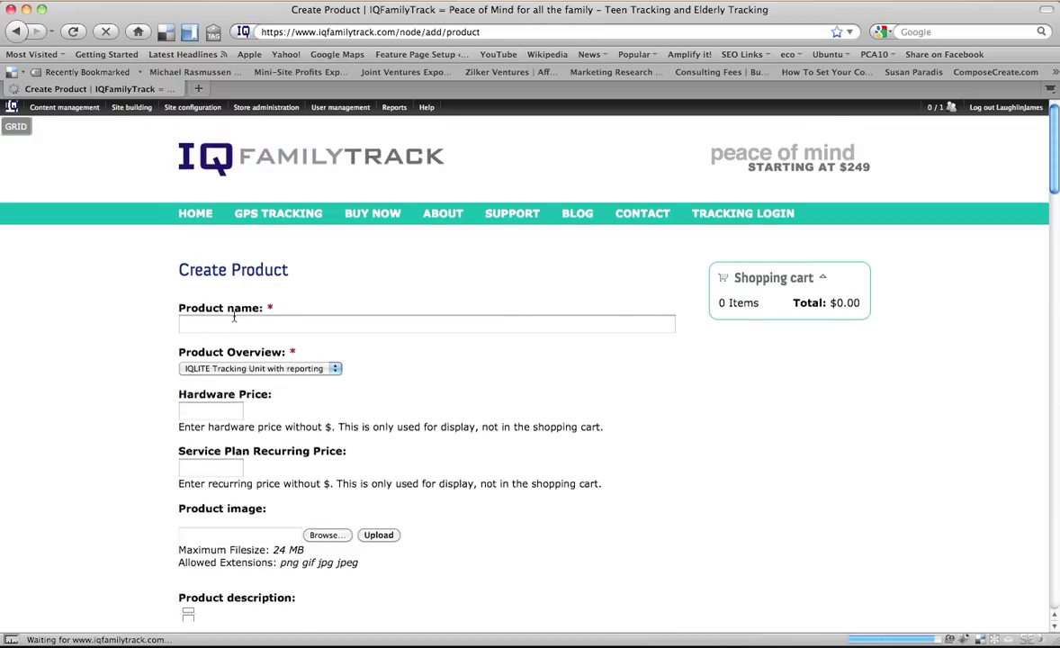
left_click(233, 321)
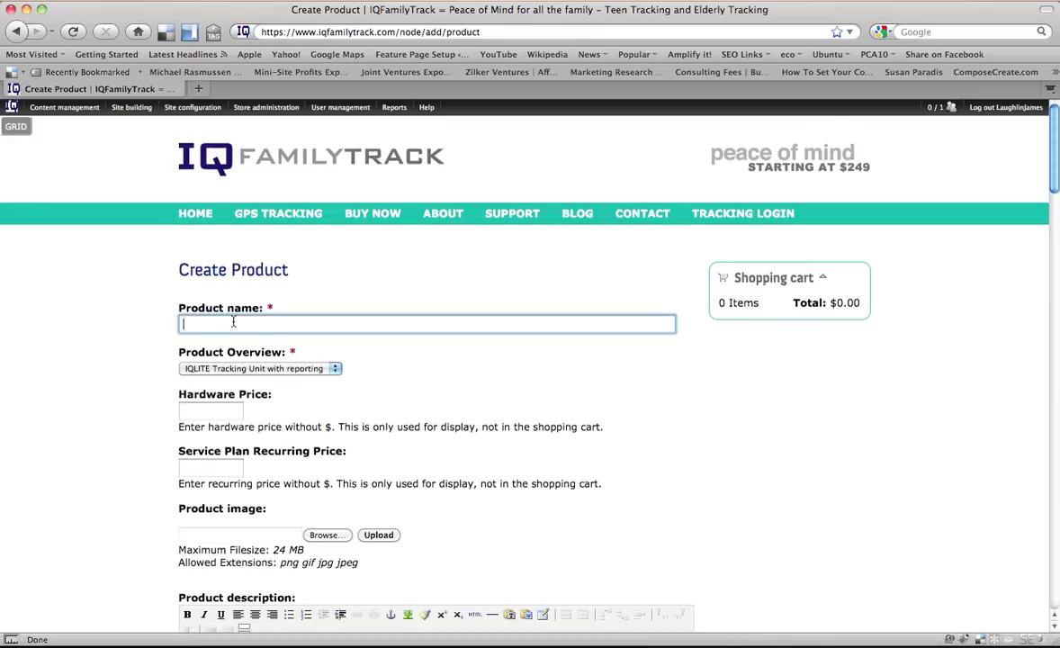
type("Weekly Plan")
left_click(260, 369)
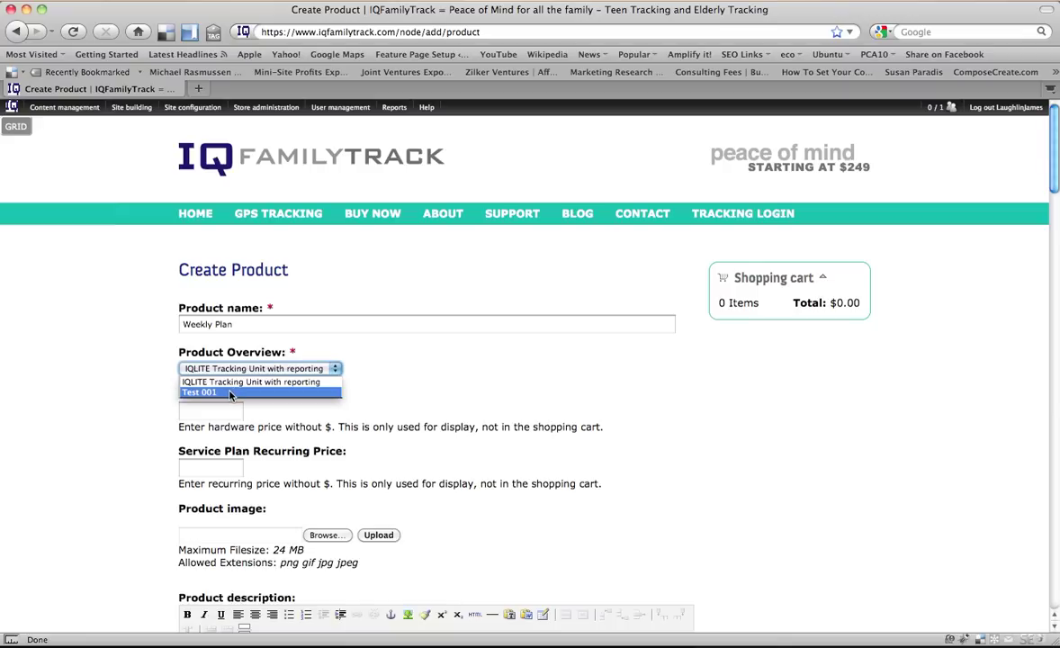
left_click(232, 394)
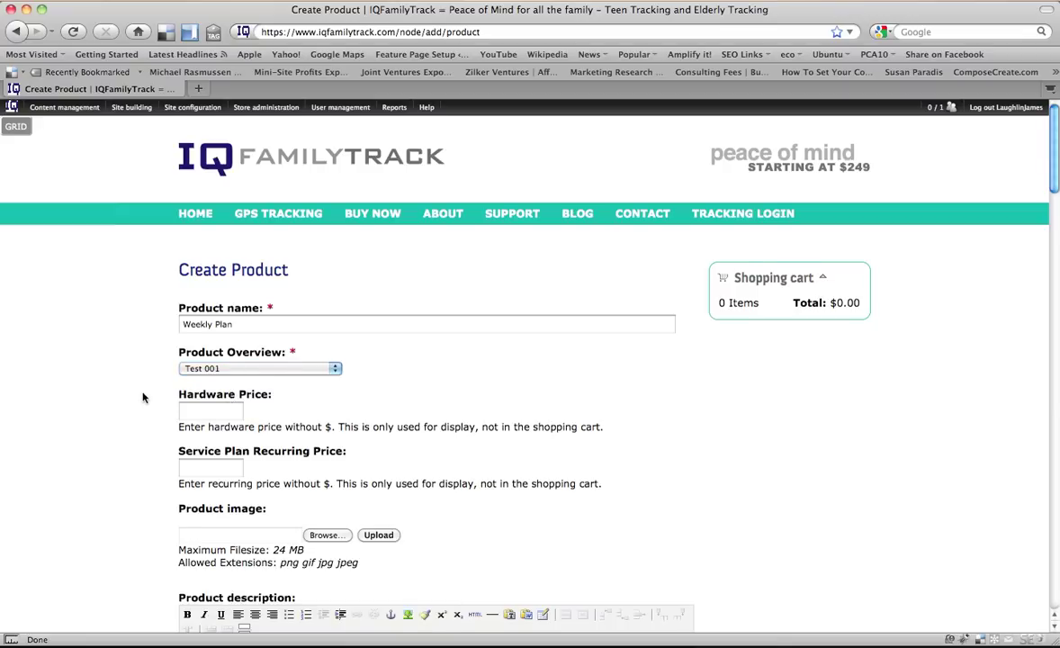
- Set hardware price 10.00 and recurring price 5.00, and attach drupal-logo.jpg
scroll(143, 397, "down", 3)
scroll(142, 397, "down", 1)
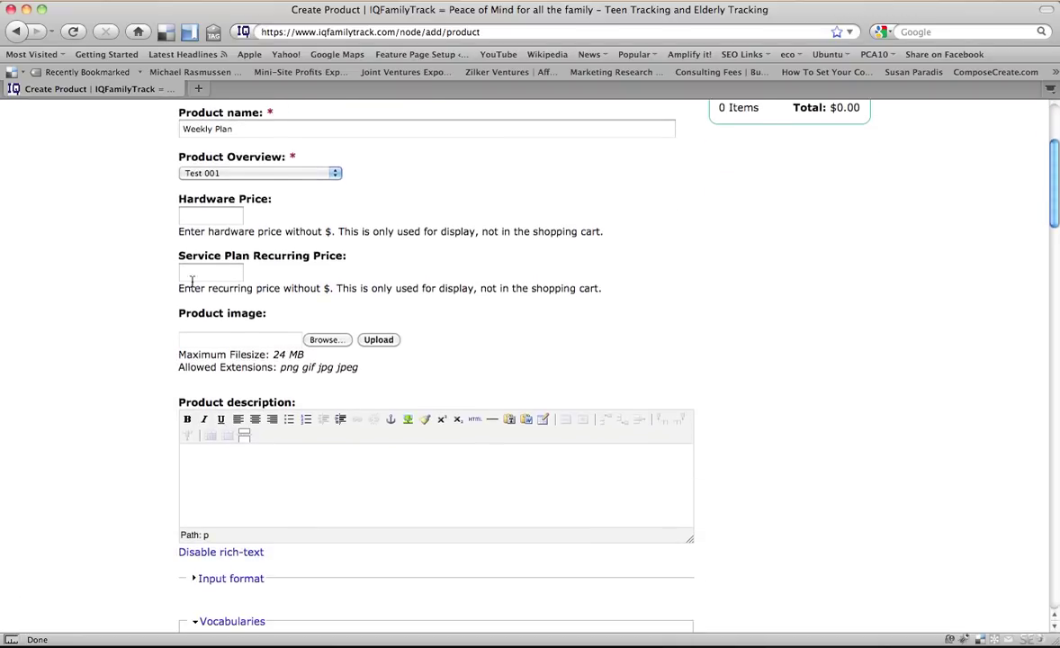
left_click(199, 213)
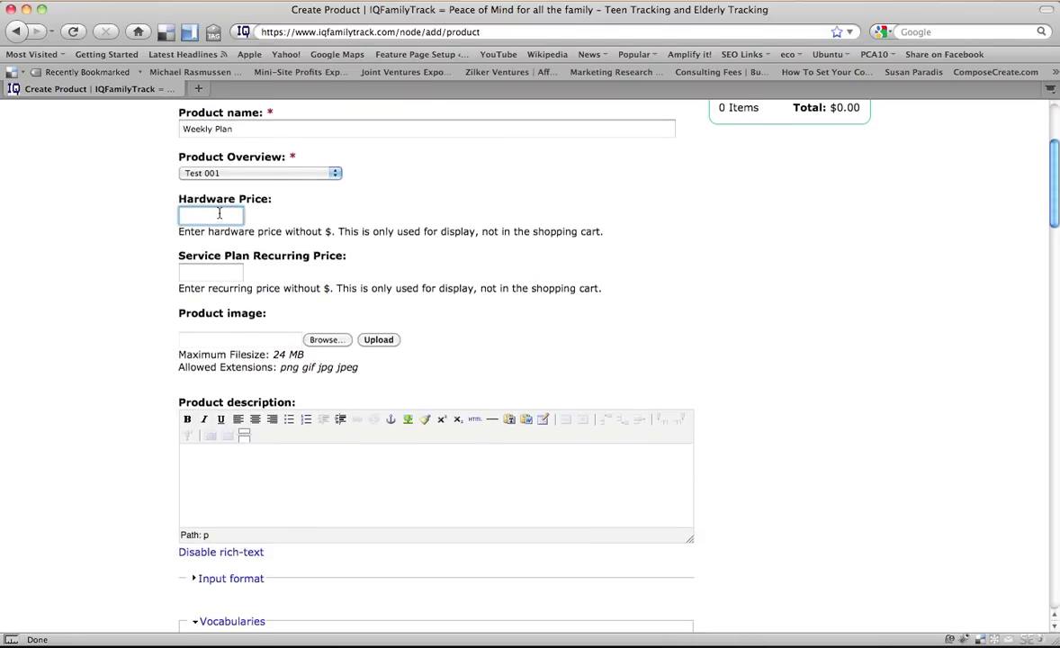
type("10.00")
left_click(215, 270)
type("50")
key("BackSpace")
type(".00")
left_click(326, 339)
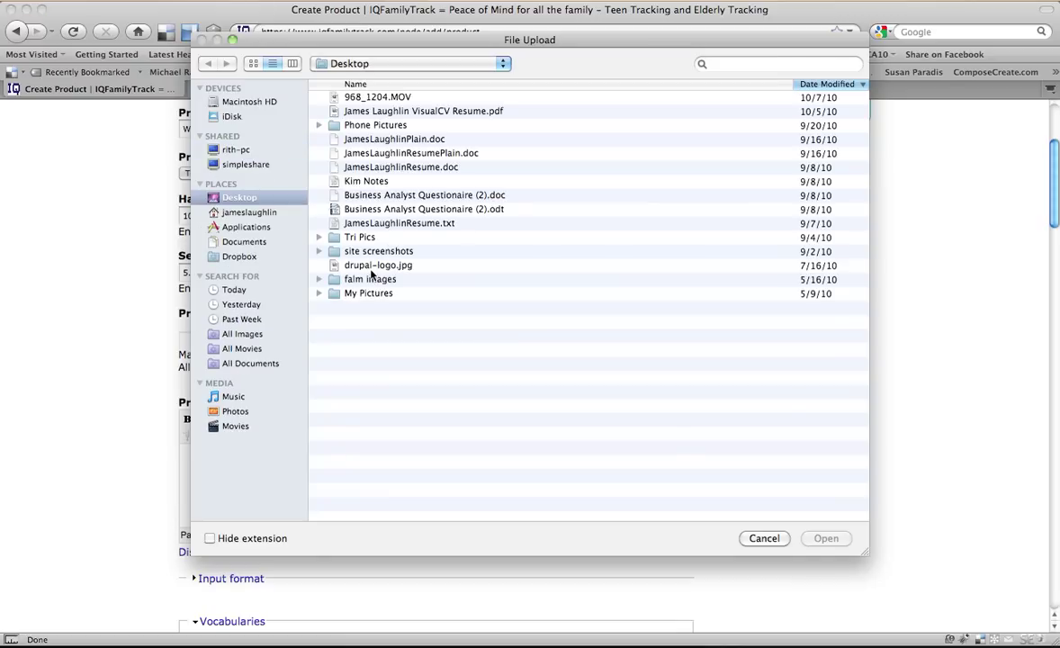
double_click(356, 264)
scroll(258, 392, "down", 2)
- Write 'Weekly Product Description.' as the product description and paste it repeatedly
left_click(258, 393)
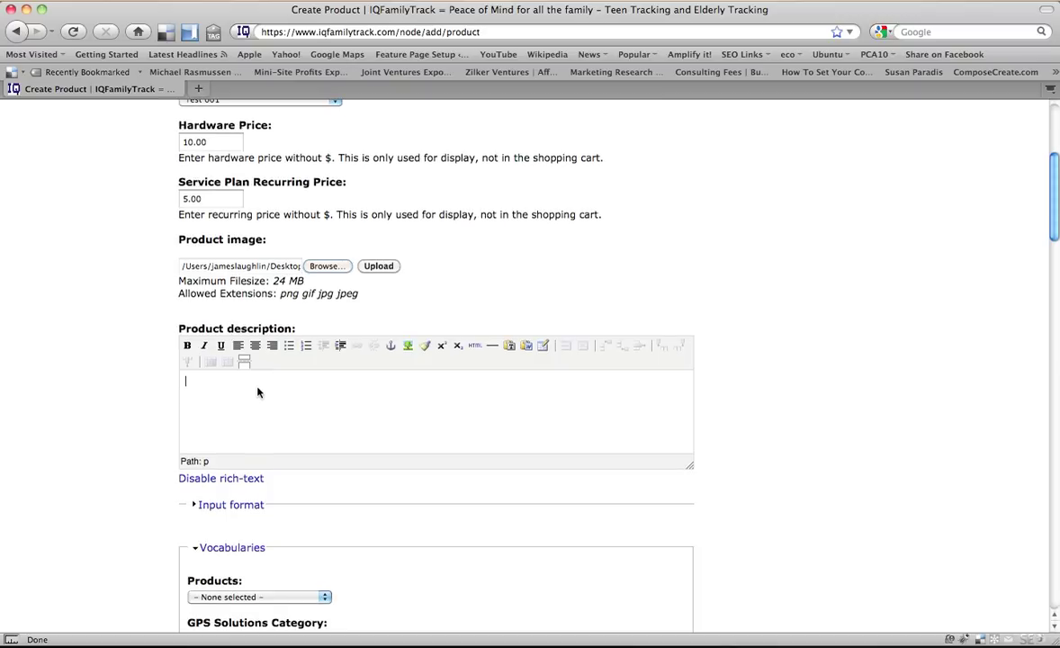
type("Product De")
key("BackSpace")
key("BackSpace")
key("BackSpace")
key("BackSpace")
key("BackSpace")
key("BackSpace")
key("BackSpace")
key("BackSpace")
key("BackSpace")
key("BackSpace")
type("Weekly Product Descr")
key("BackSpace")
type("ption.")
key("shift+Left")
key("shift+Left")
key("shift+Left")
key("shift+Left")
key("shift+Left")
key("shift+Left")
key("shift+Left")
key("shift+Left")
key("shift+Left")
key("shift+Left")
key("shift+Left")
key("shift+Left")
key("shift+Left")
key("shift+Left")
key("shift+Left")
key("shift+Left")
key("shift+Left")
key("shift+Left")
key("shift+Left")
key("shift+Left")
key("shift+Left")
key("shift+Left")
key("shift+Left")
key("shift+Left")
key("shift+Left")
key("shift+Left")
key("shift+Left")
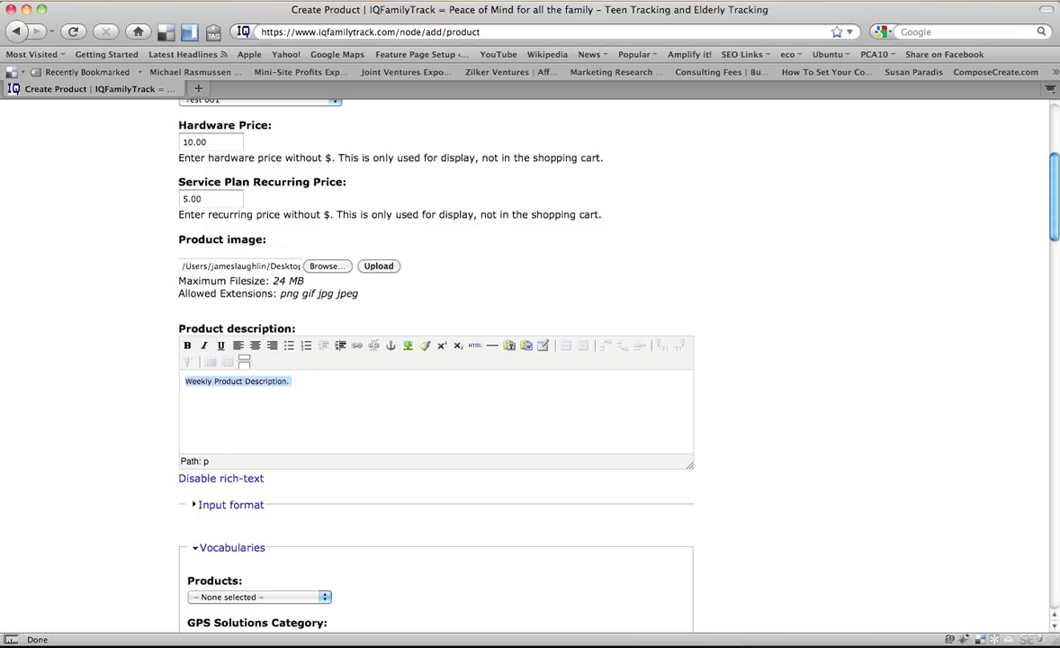
key("Right")
key("super+v")
key("super+v")
key("super+v")
key("super+v")
key("super+v")
key("super+v")
key("super+v")
key("super+v")
key("super+v")
key("super+v")
key("super+v")
key("super+v")
key("super+v")
key("Return")
- Attach drupal-logo.jpg to the product's Image field
scroll(272, 372, "down", 5)
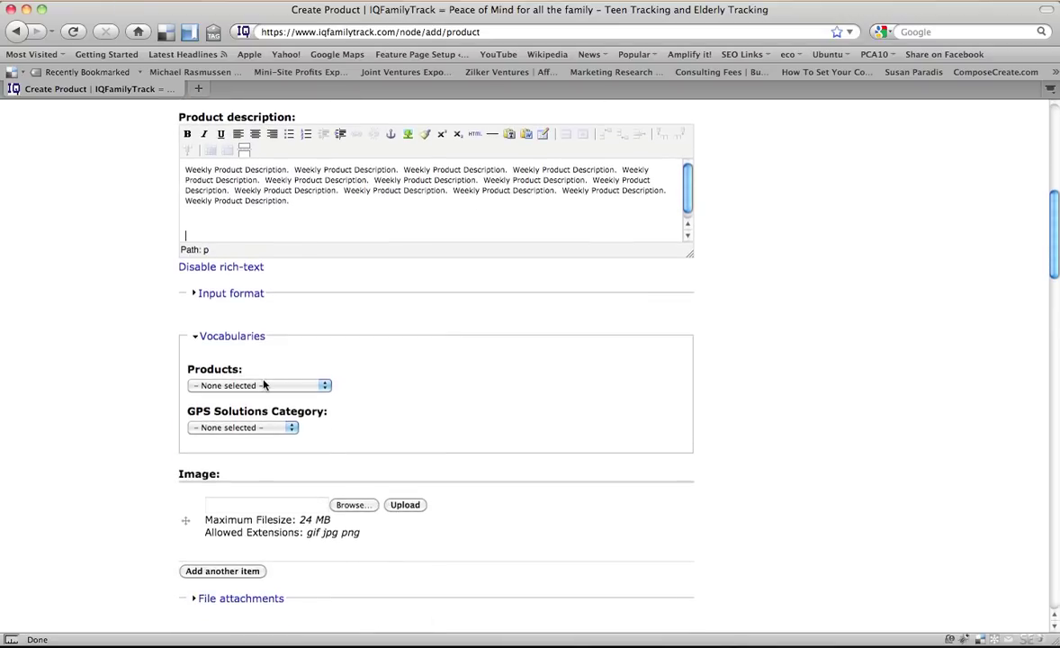
scroll(256, 386, "down", 1)
scroll(377, 297, "down", 3)
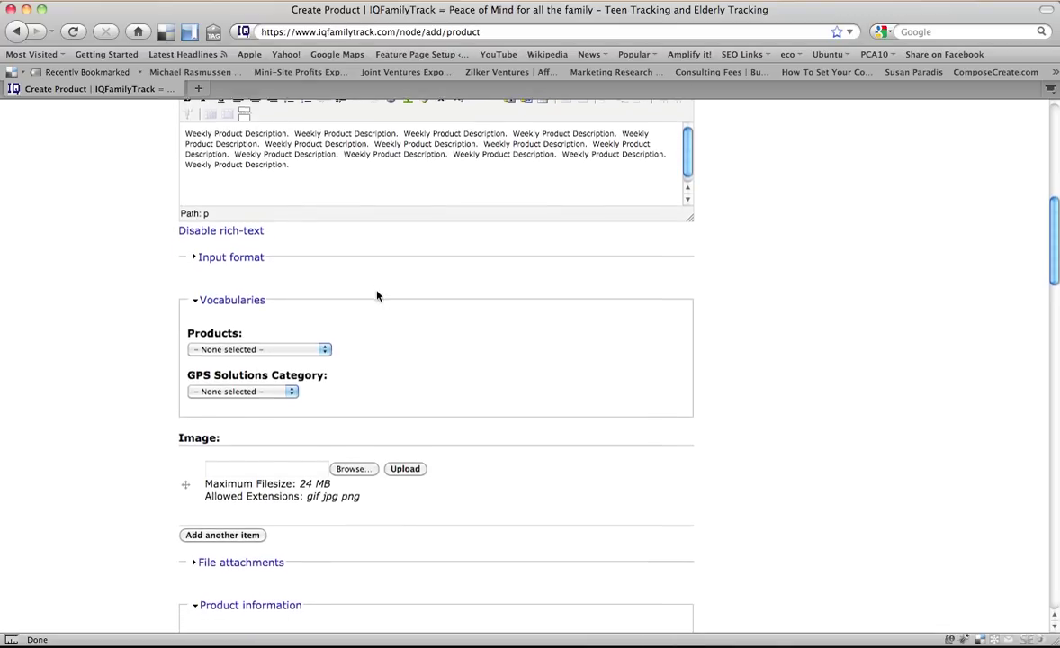
left_click(350, 364)
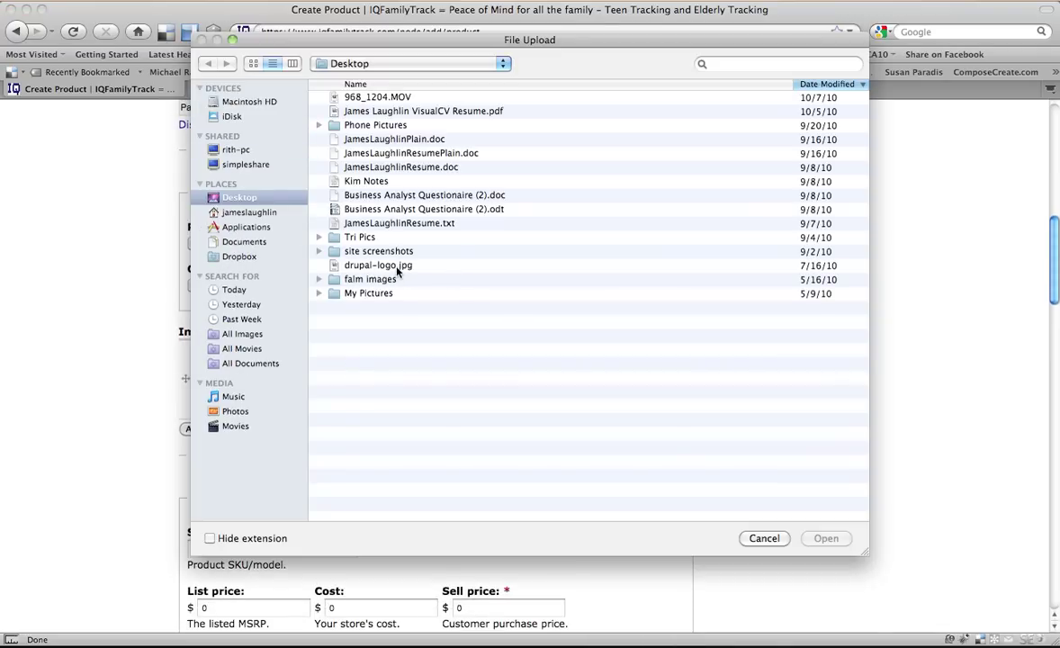
double_click(369, 264)
scroll(397, 270, "down", 5)
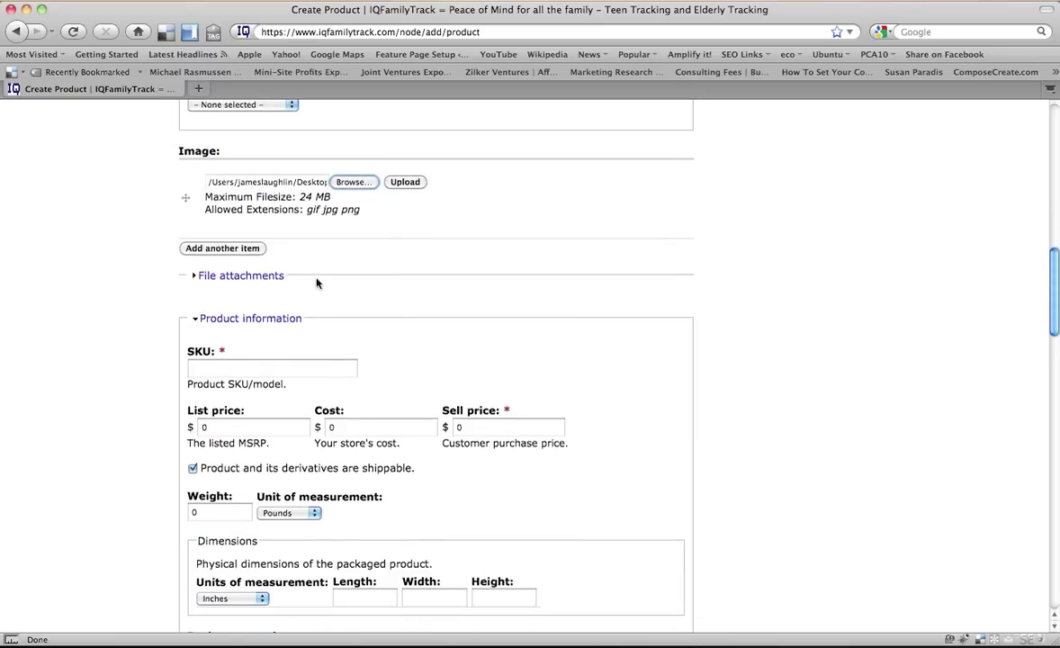
- Enter SKU weekly001 and recheck the hardware and recurring price fields
scroll(297, 281, "down", 1)
scroll(281, 284, "down", 1)
left_click(246, 307)
type("weekl")
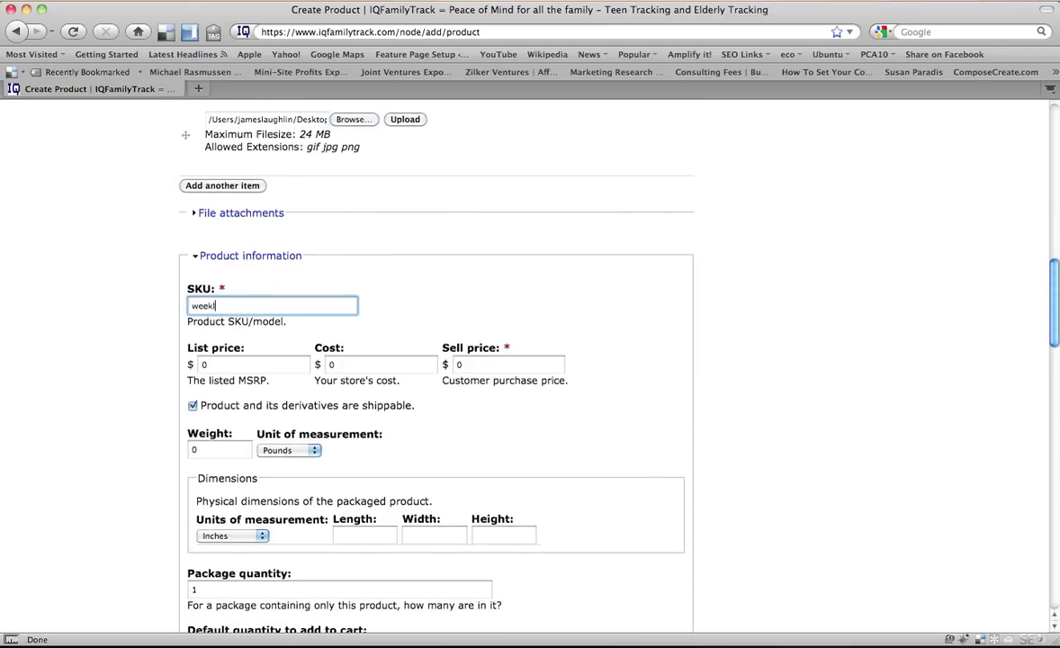
type("y001")
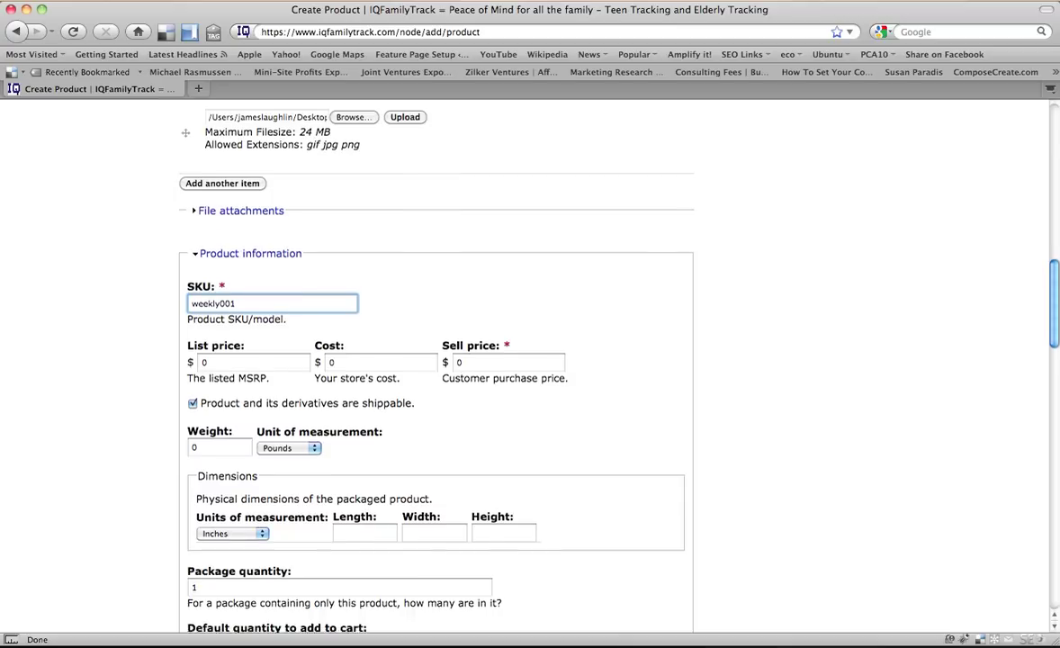
scroll(211, 270, "down", 3)
left_click(203, 273)
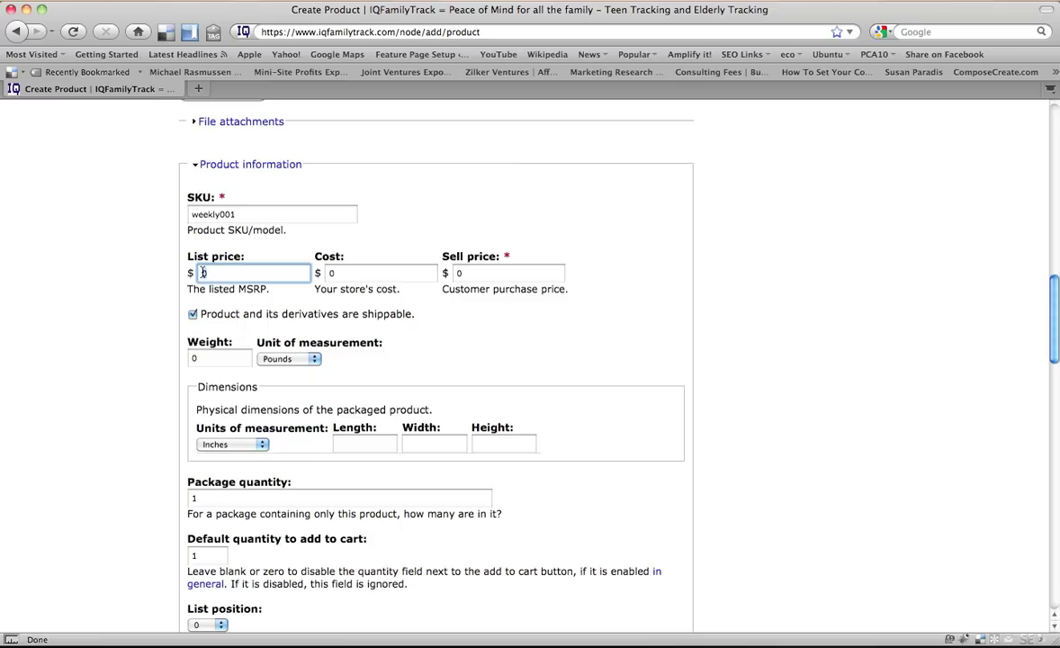
scroll(204, 273, "up", 5)
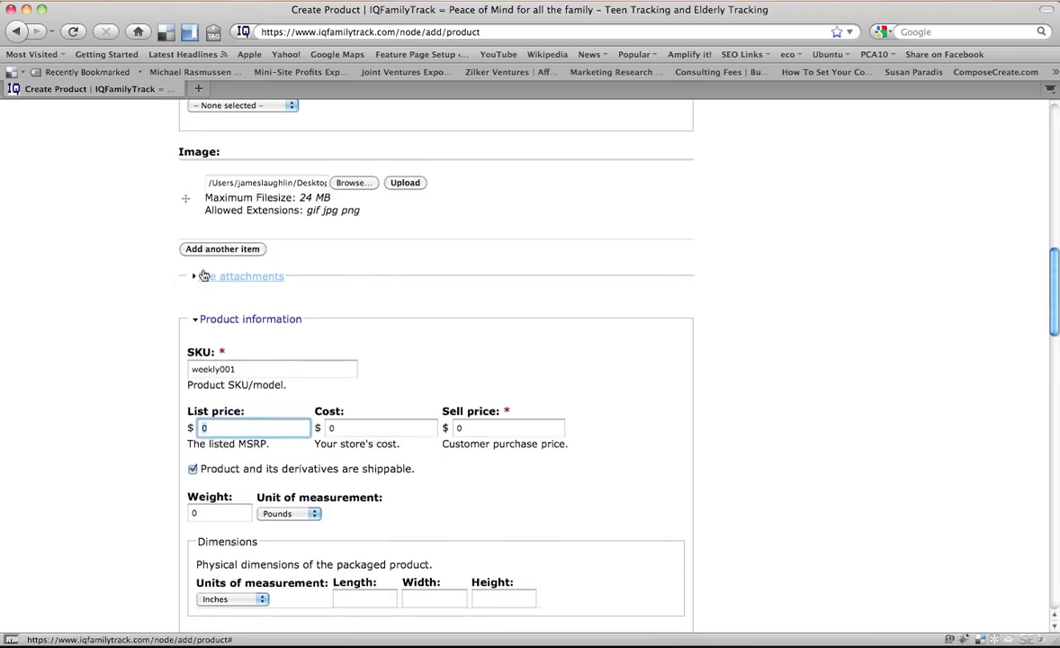
scroll(204, 275, "up", 9)
scroll(204, 275, "down", 6)
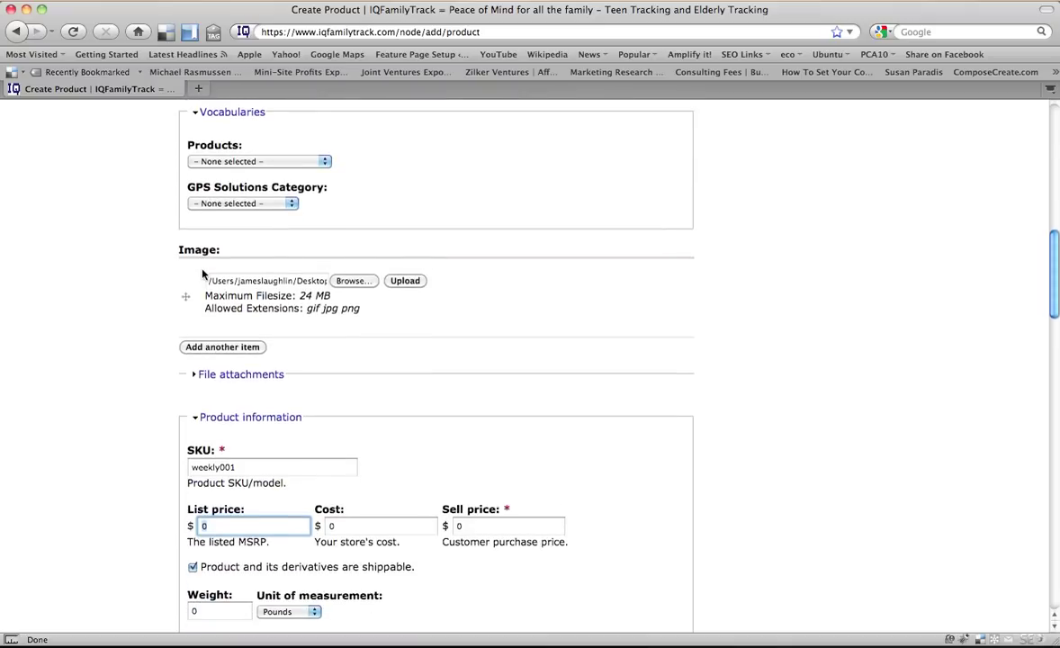
scroll(204, 274, "up", 12)
scroll(203, 272, "down", 3)
left_click(210, 322)
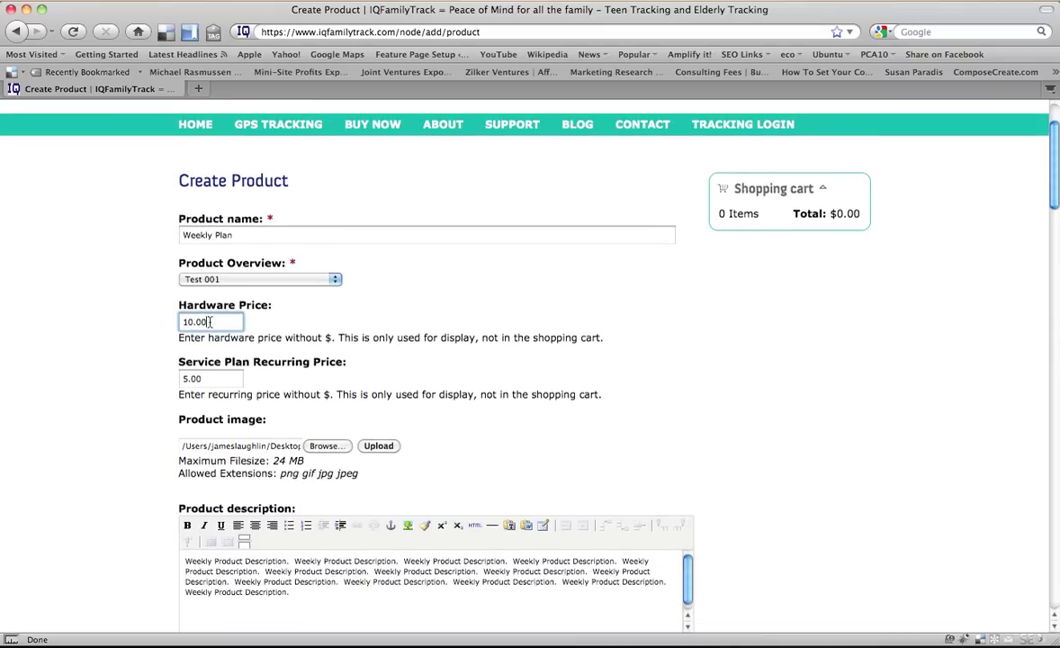
left_click(212, 378)
scroll(213, 378, "down", 10)
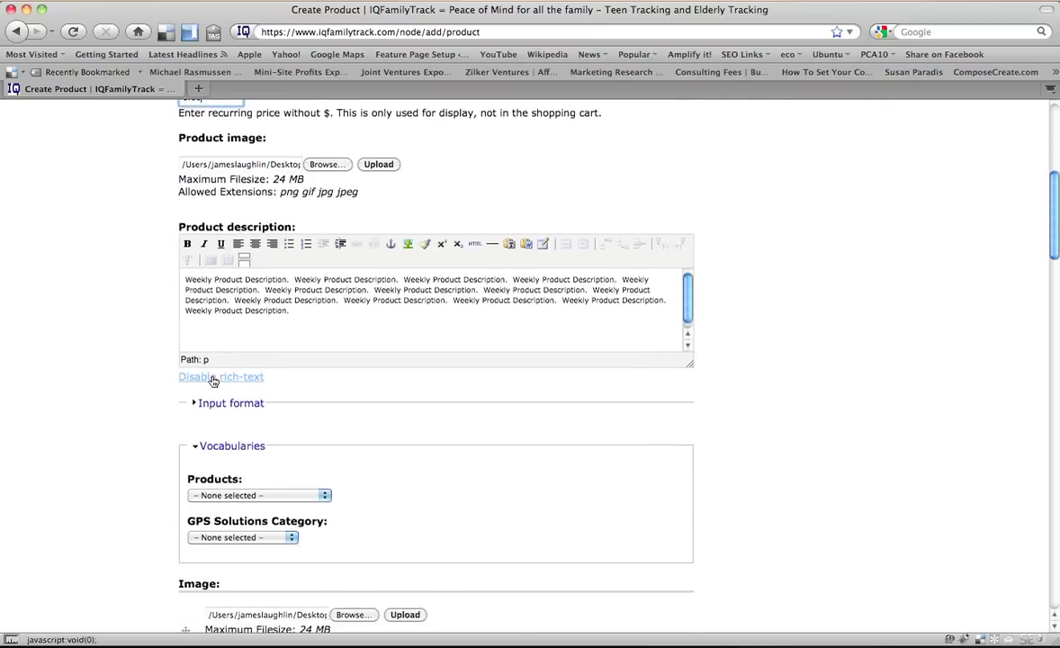
scroll(212, 380, "down", 3)
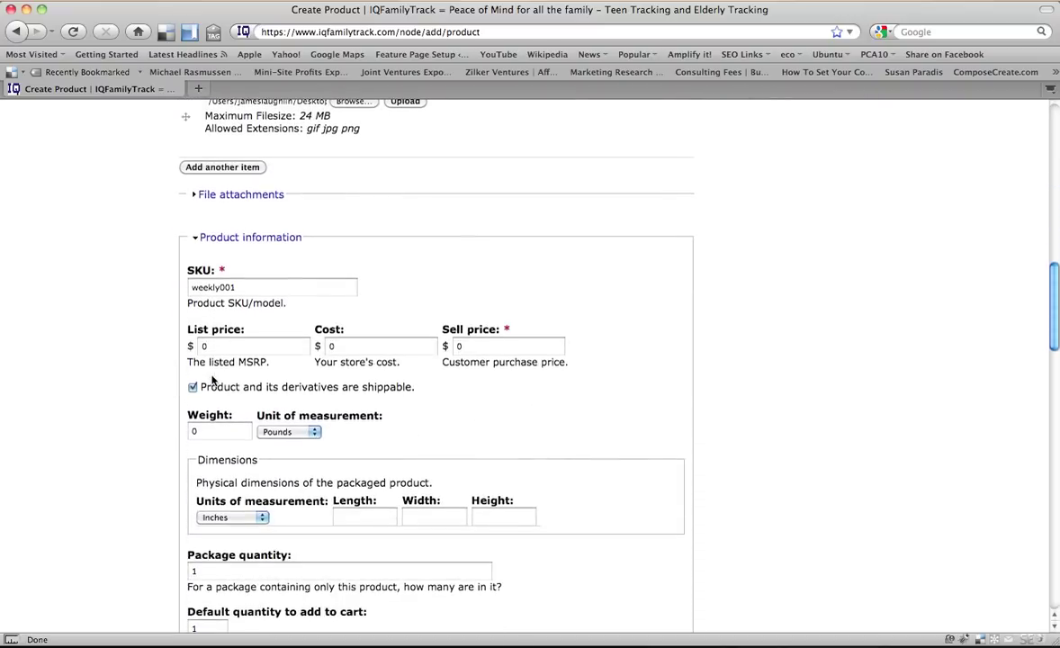
- Set the list price and the sell price to 15
left_click(266, 347)
key("BackSpace")
type("15")
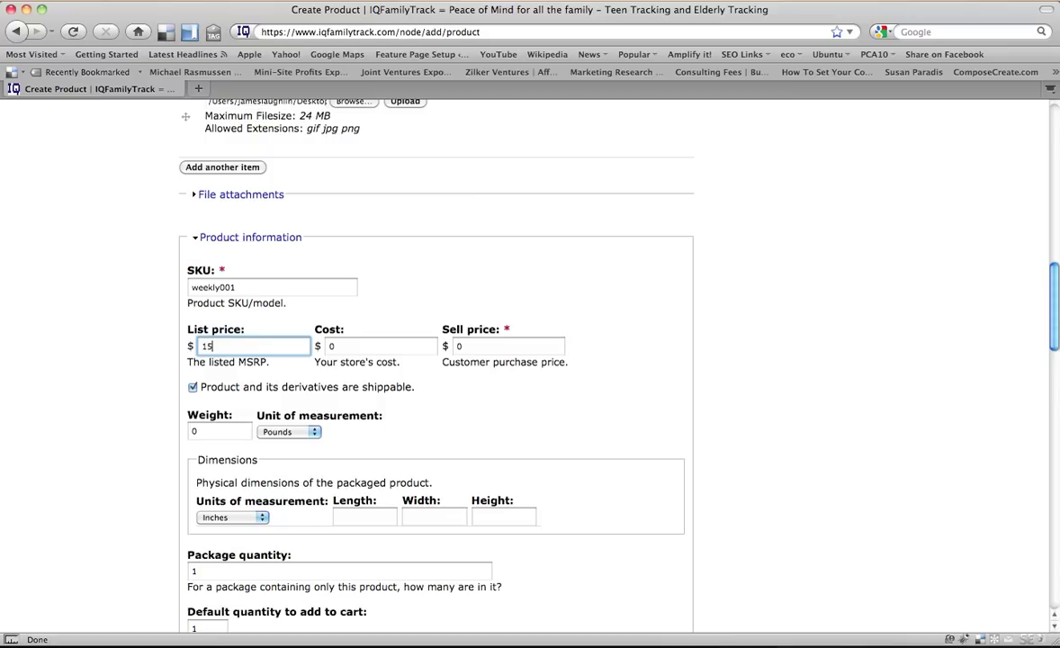
key("Tab")
key("Tab")
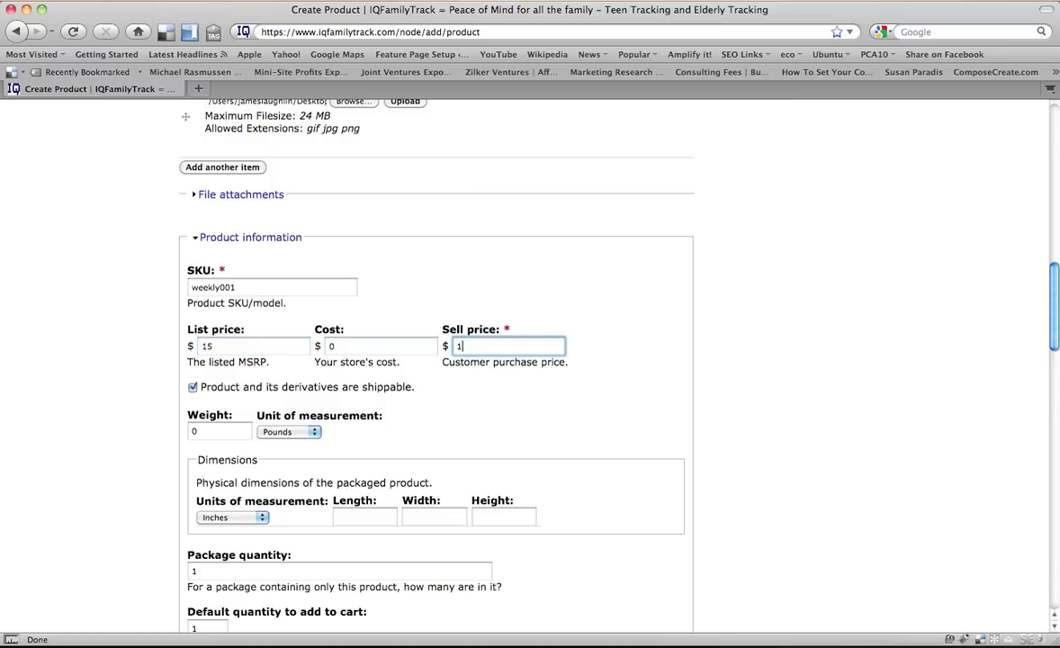
scroll(147, 306, "down", 3)
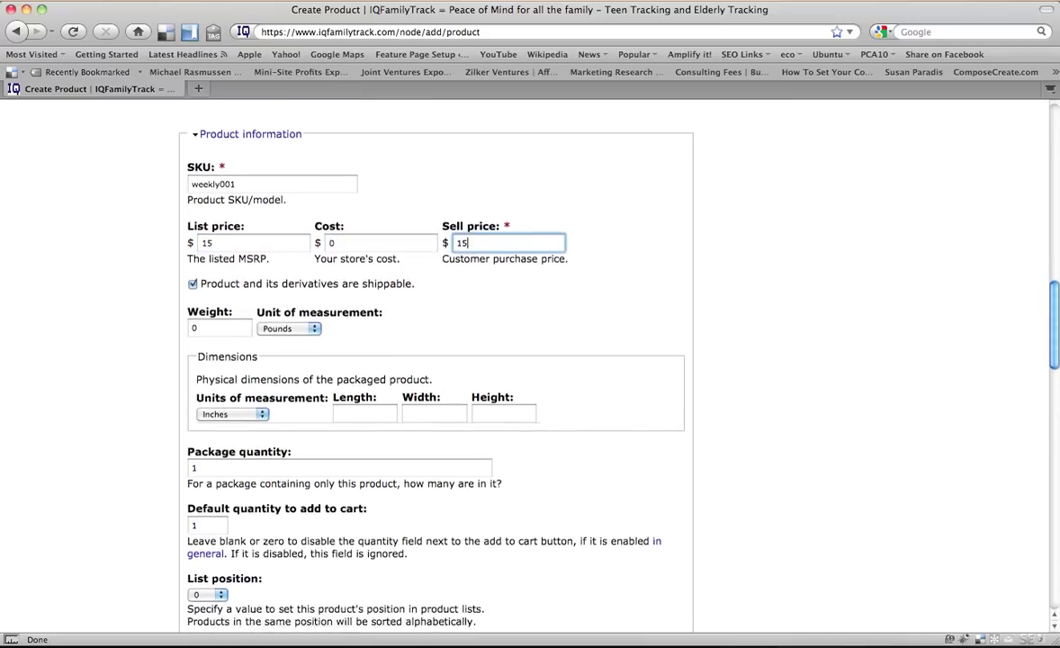
- Enter weight 1 and package length, width and height of 8
left_click(203, 304)
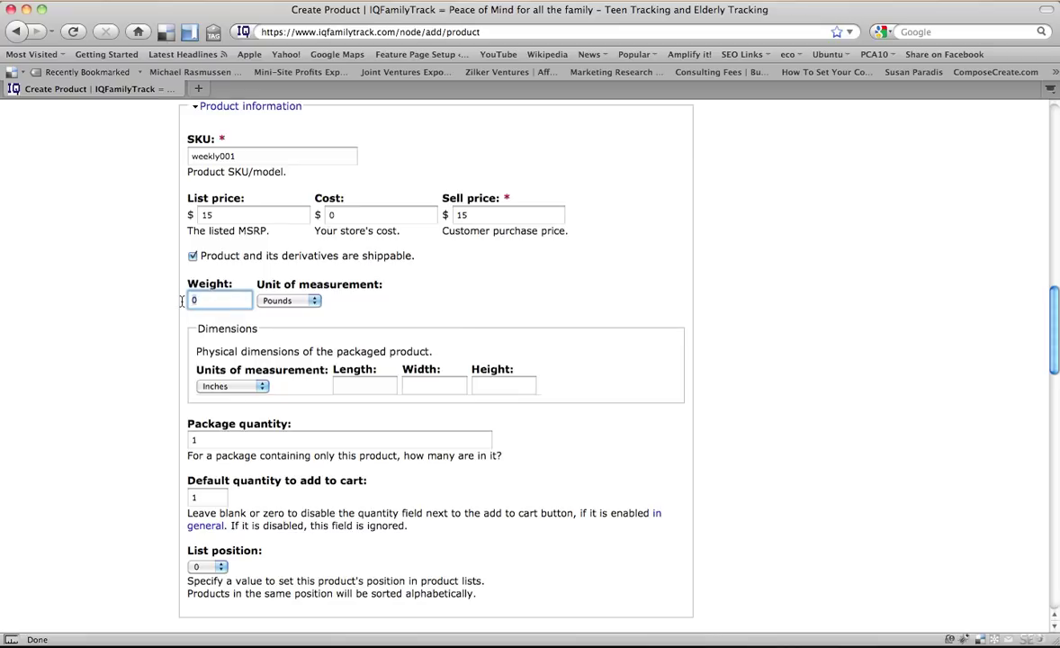
type("1")
left_click(353, 384)
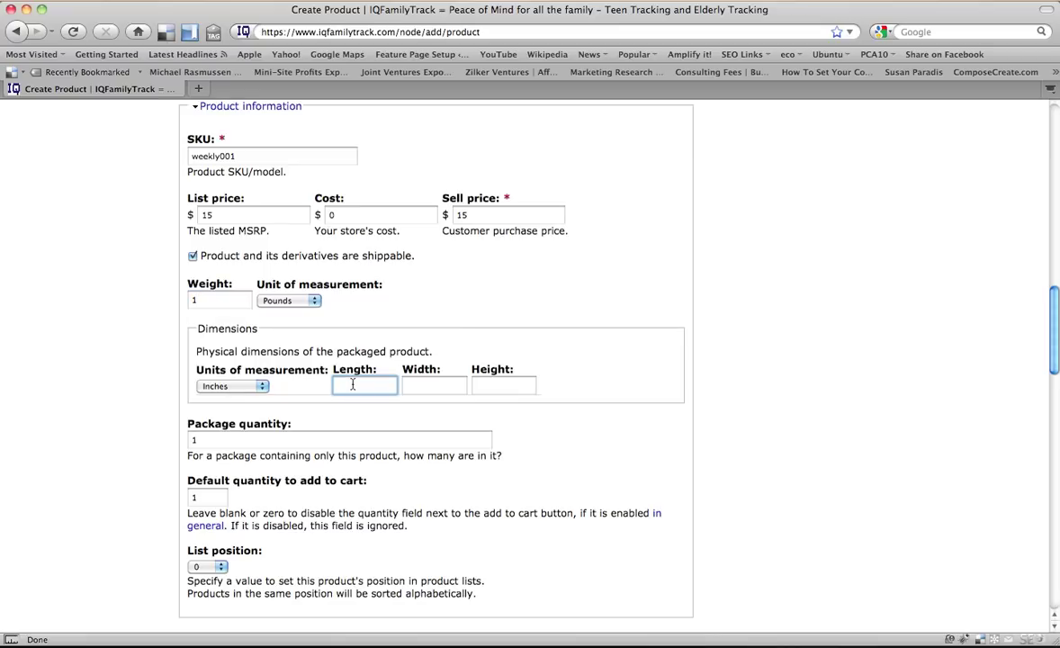
type("8")
key("Tab")
type("8")
key("Tab")
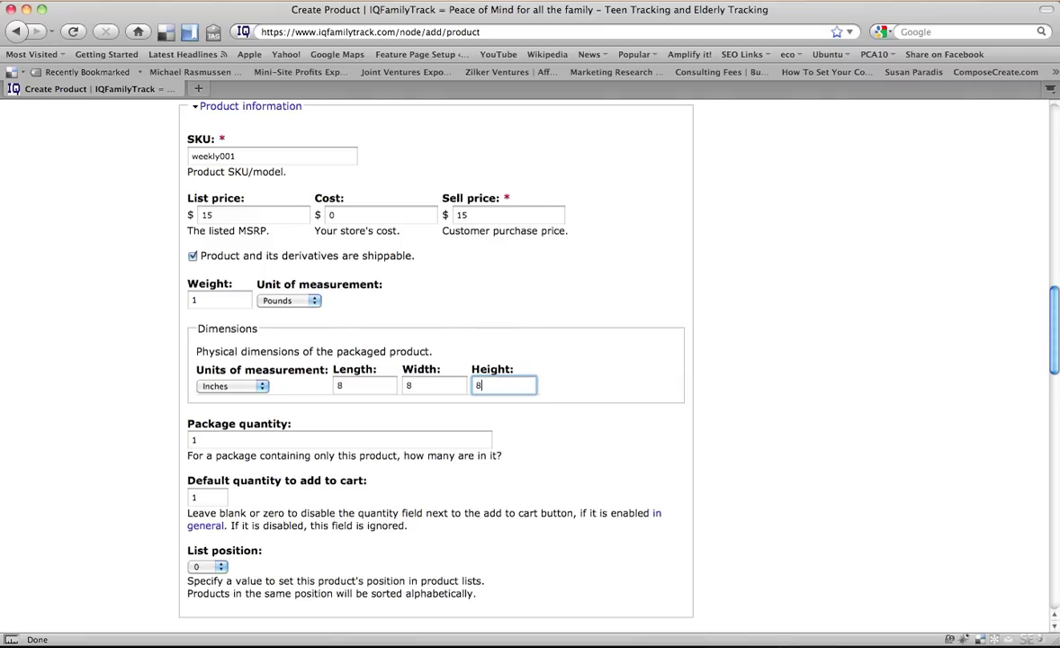
- Save the new Weekly Plan product
scroll(350, 385, "down", 5)
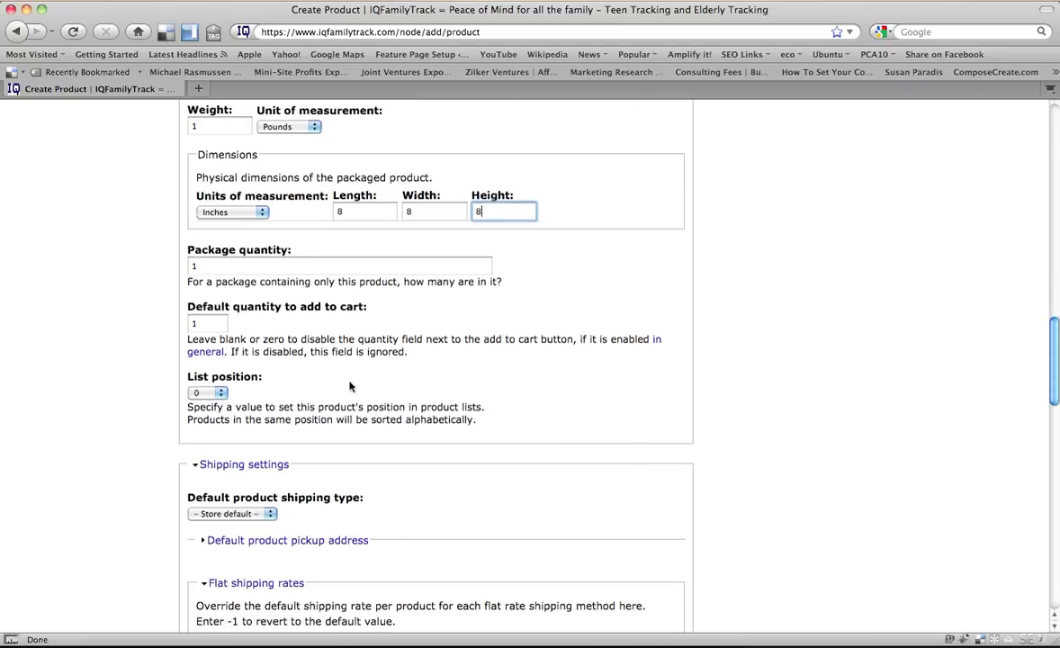
scroll(245, 379, "down", 4)
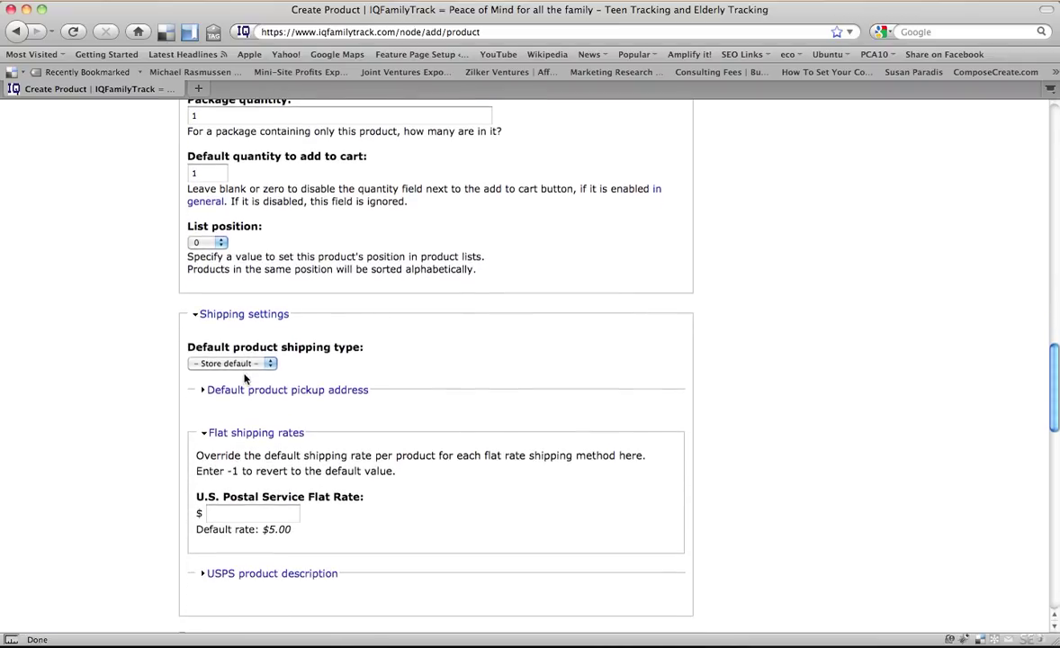
scroll(395, 347, "down", 4)
scroll(394, 344, "down", 9)
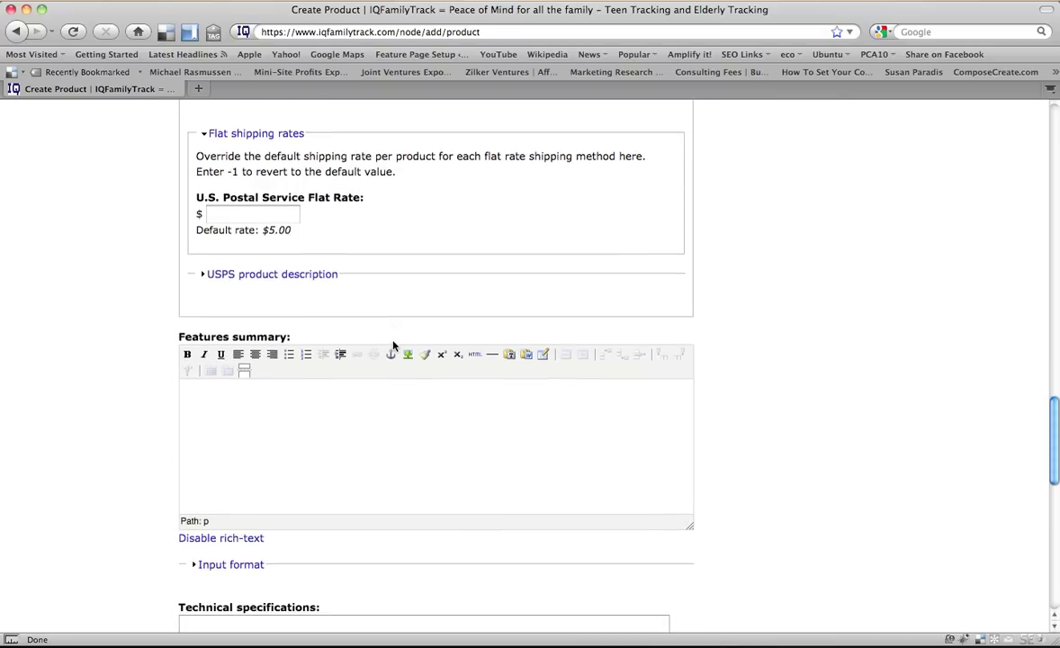
scroll(394, 346, "down", 10)
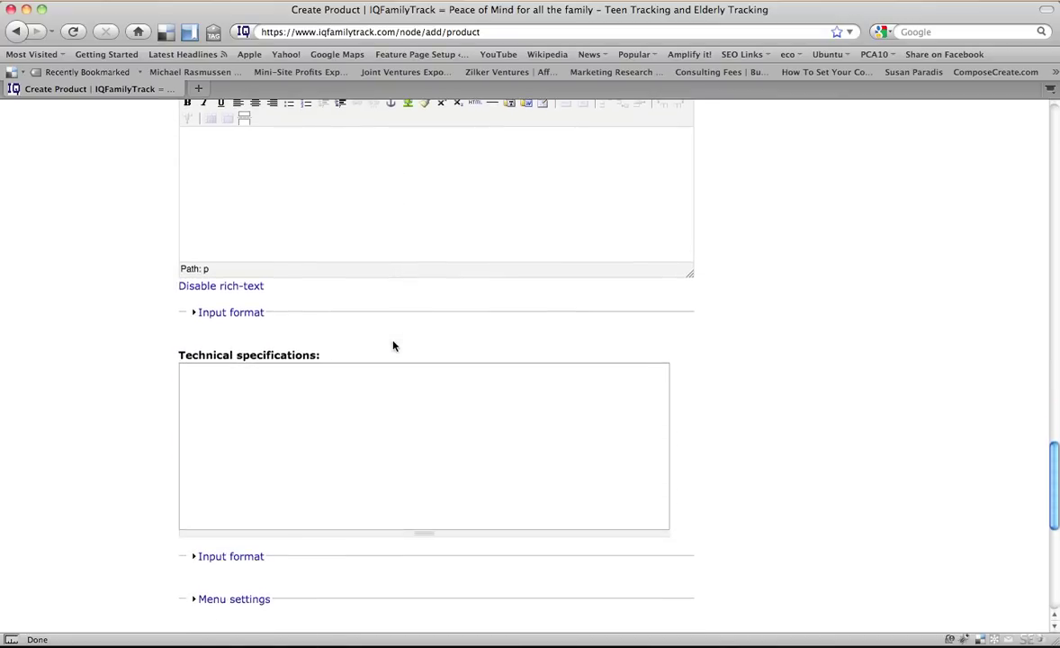
scroll(394, 346, "down", 5)
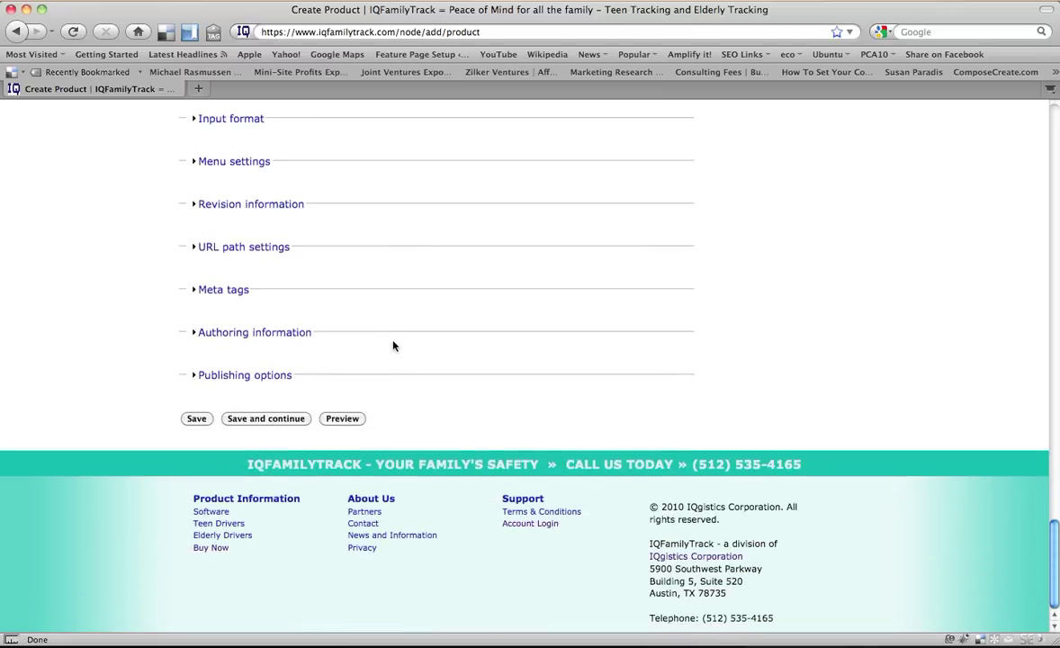
left_click(197, 419)
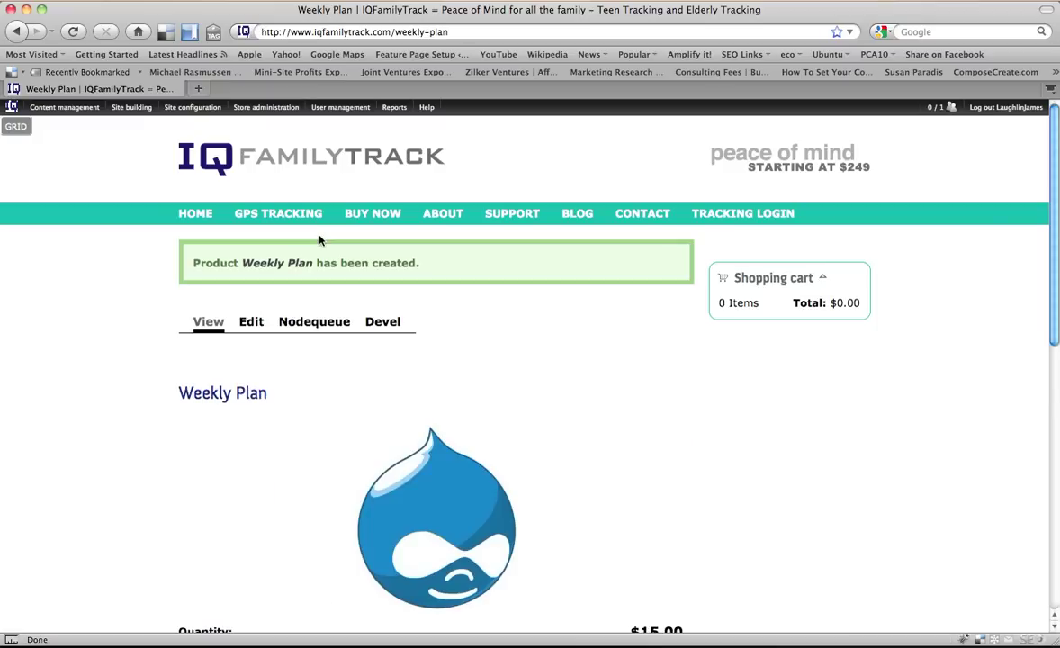
- Review the Weekly Plan page's overview, prices, description and SKU, then open it for editing
scroll(320, 240, "down", 5)
scroll(319, 241, "down", 2)
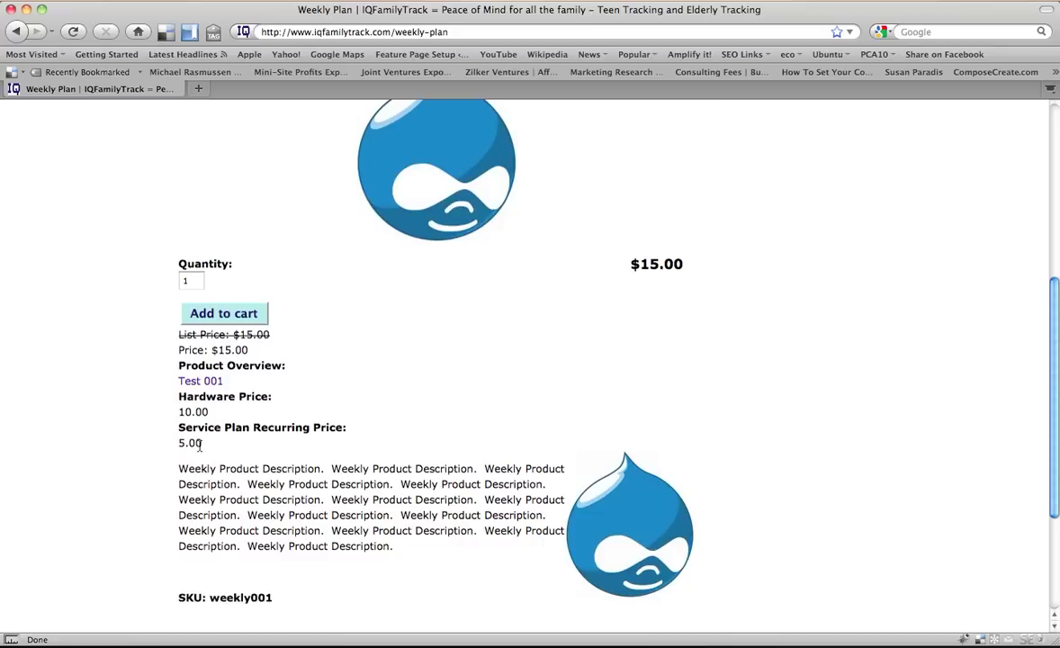
scroll(360, 416, "down", 5)
scroll(357, 416, "up", 5)
scroll(358, 416, "up", 5)
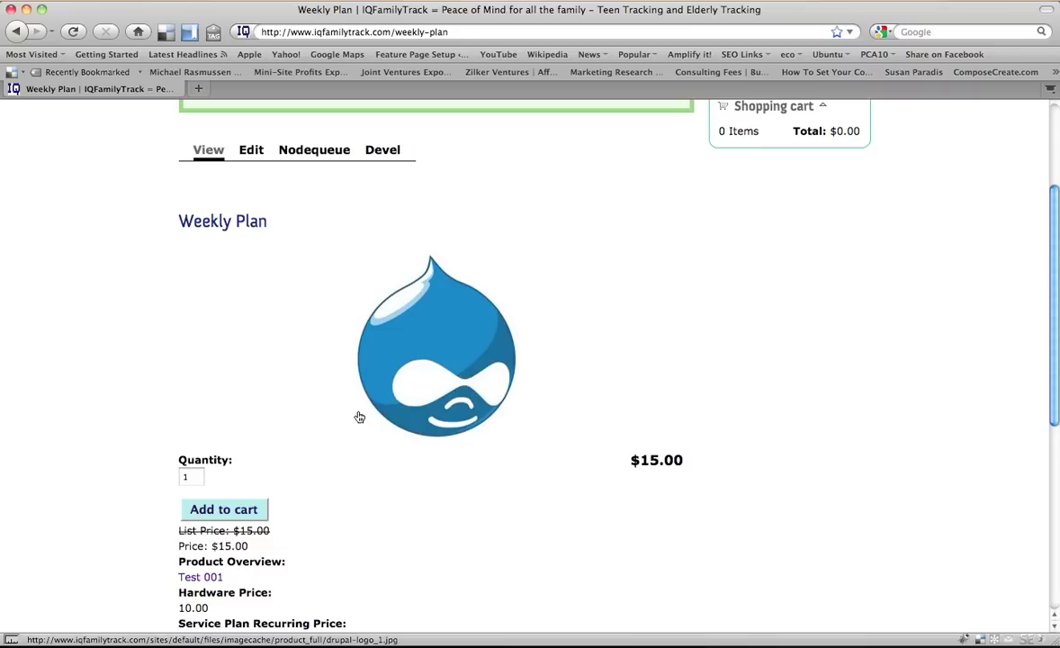
scroll(359, 417, "up", 3)
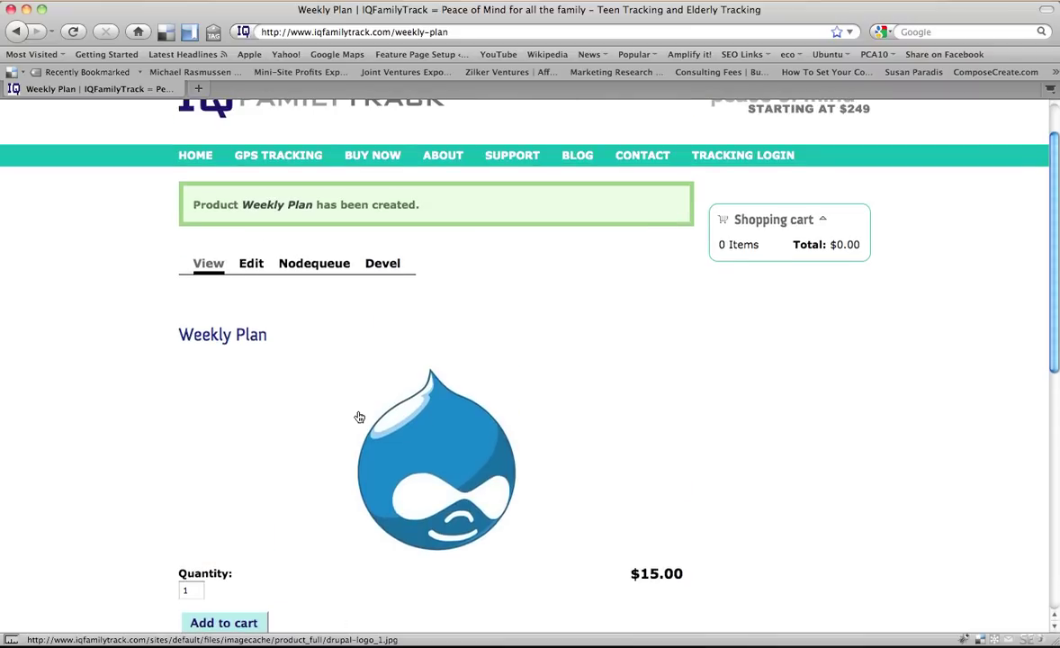
scroll(359, 417, "down", 10)
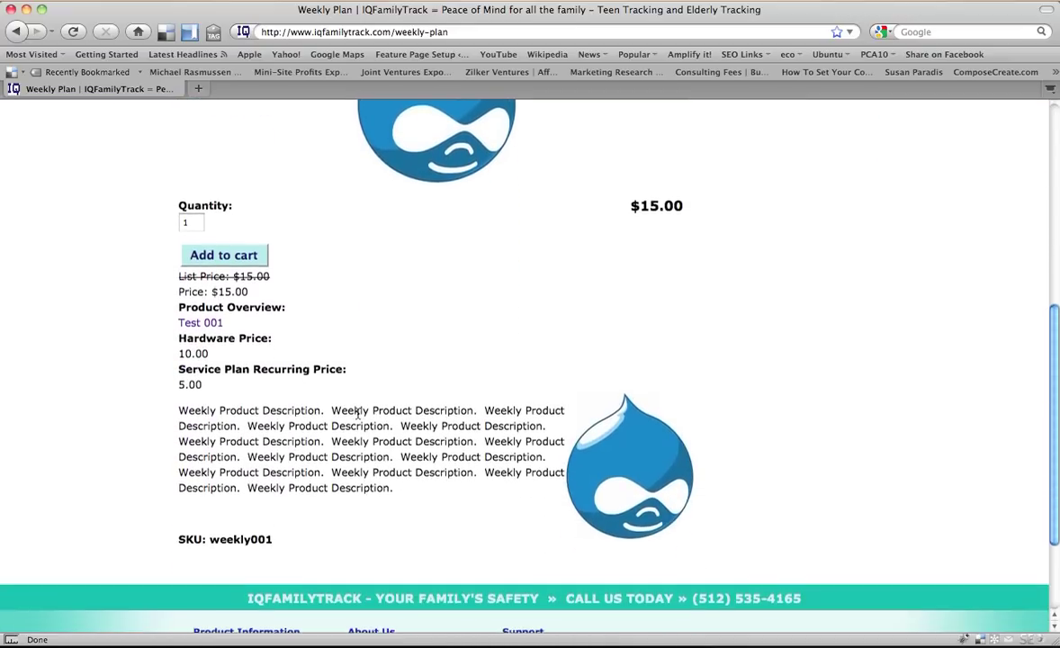
scroll(359, 415, "up", 12)
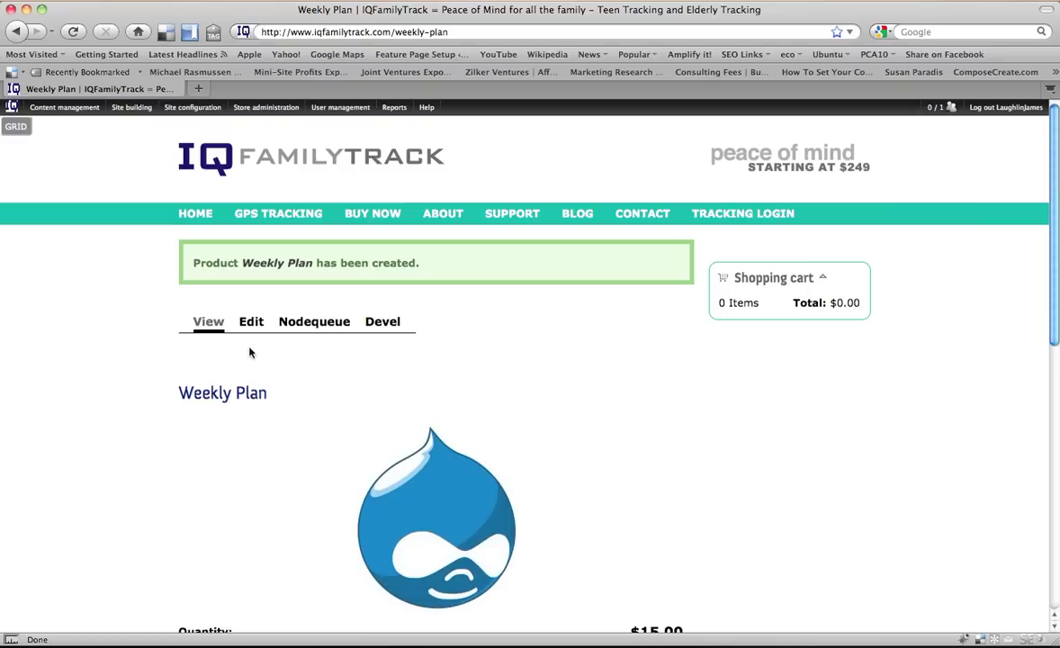
left_click(251, 322)
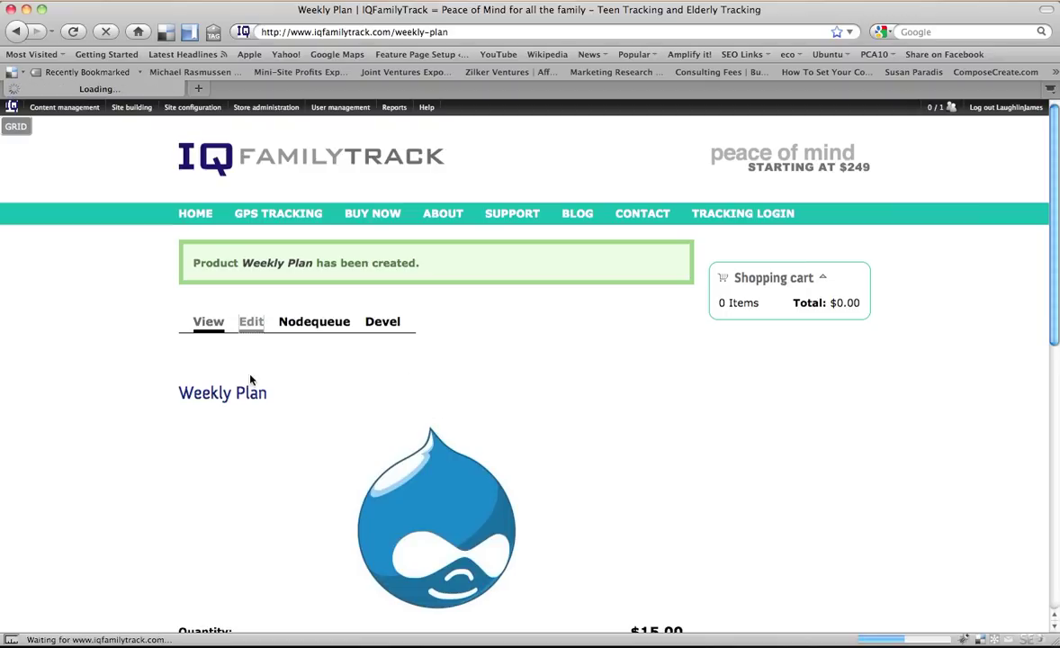
- Add a recurring fee feature for SKU weekly001 with a fixed $5 fee, not tied to sell price
scroll(250, 380, "down", 1)
left_click(493, 222)
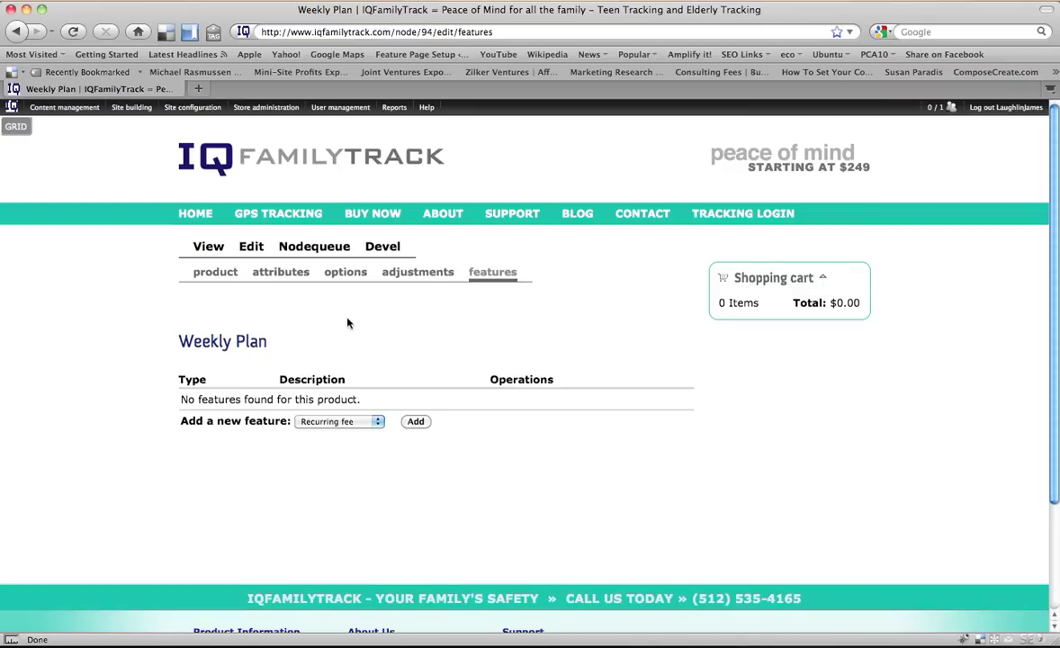
scroll(347, 322, "down", 1)
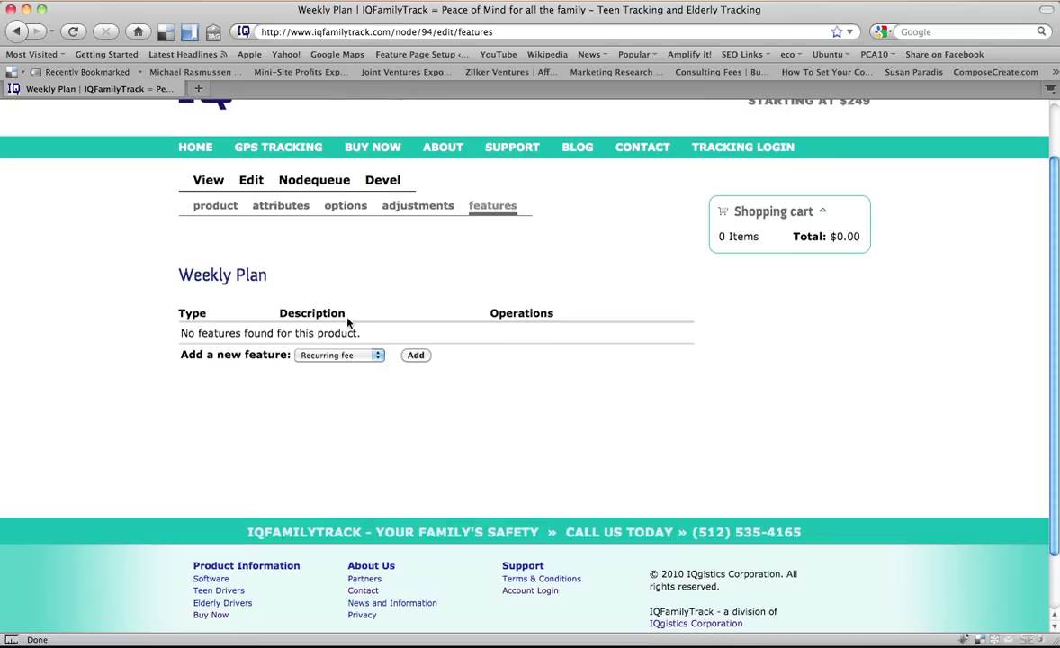
left_click(416, 356)
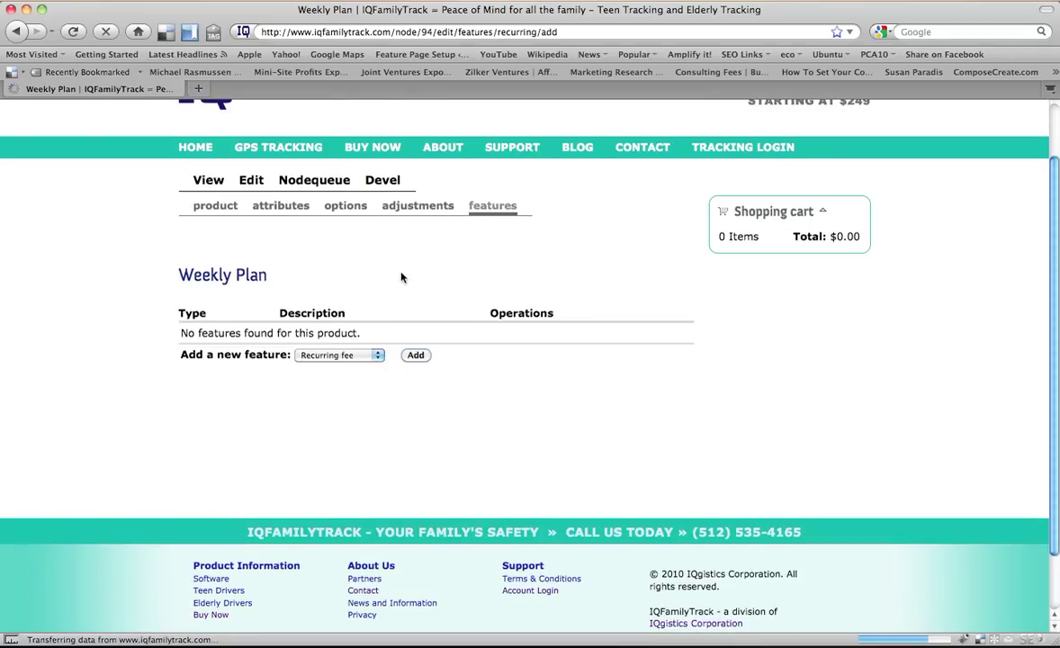
scroll(403, 277, "down", 5)
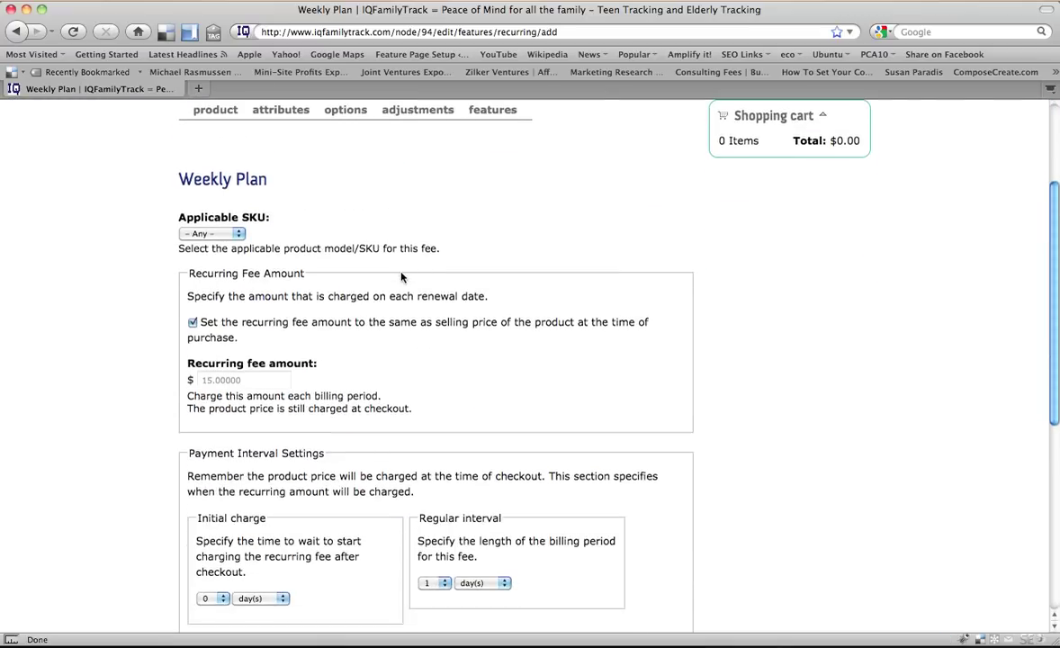
left_click(238, 191)
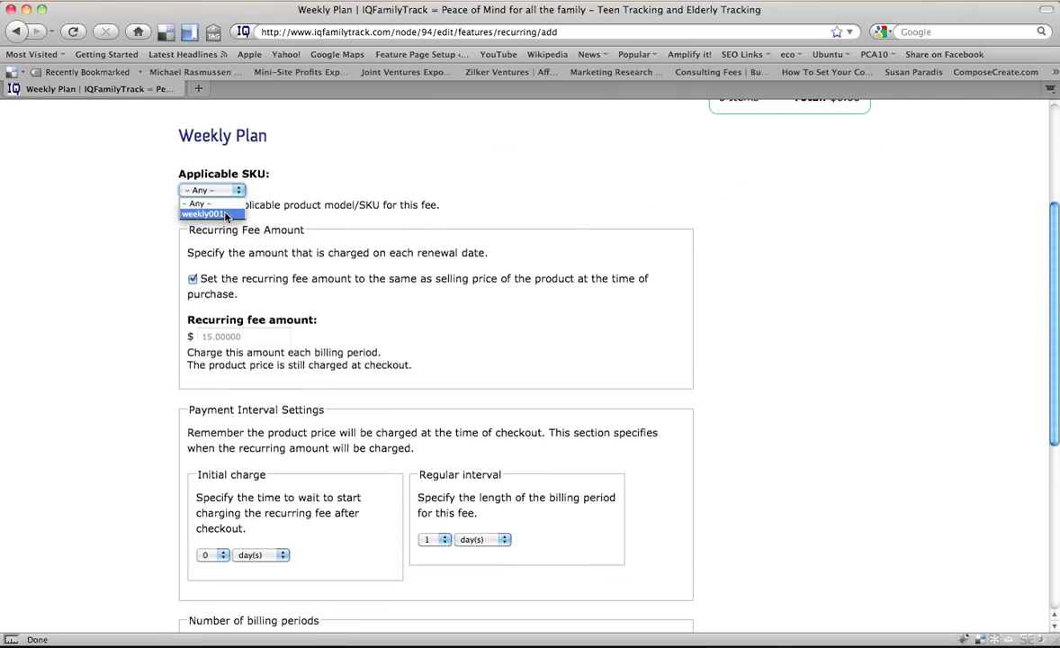
left_click(214, 206)
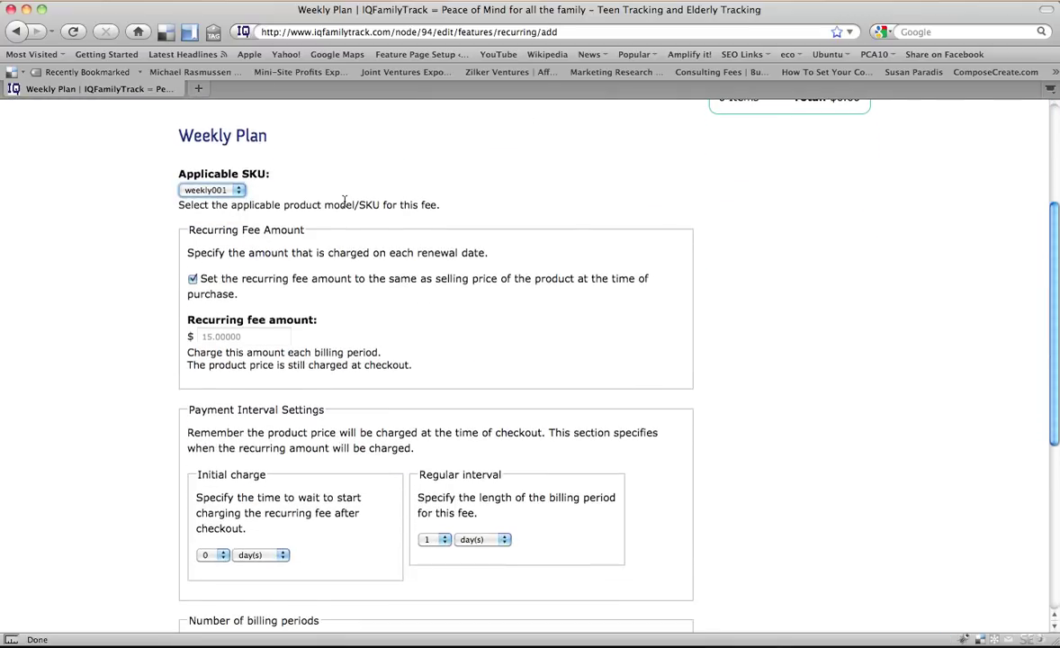
scroll(344, 200, "down", 2)
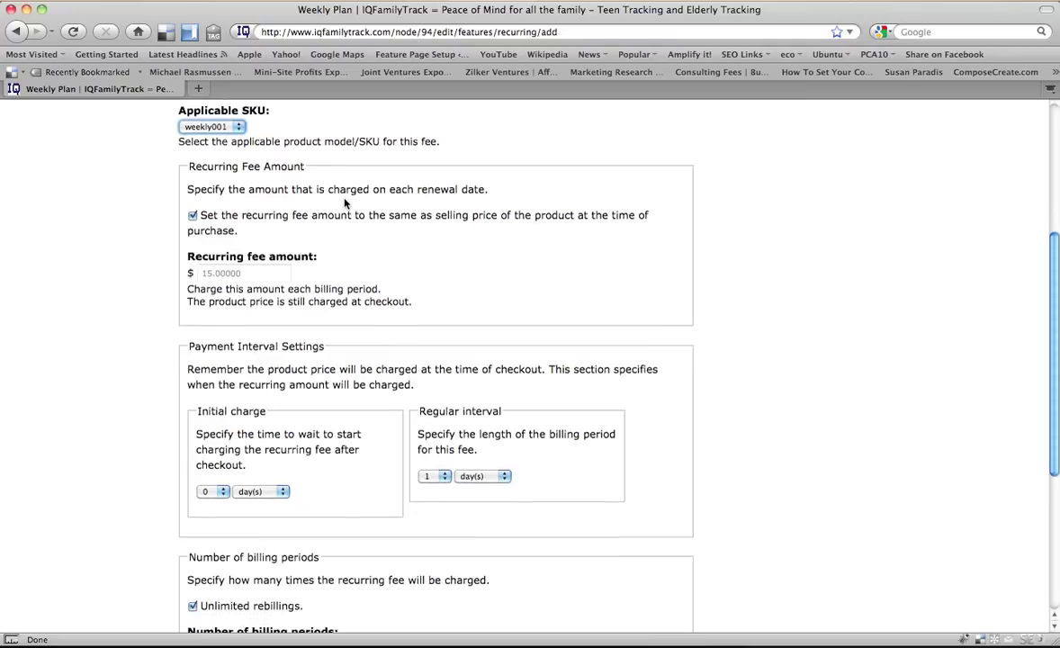
left_click(192, 214)
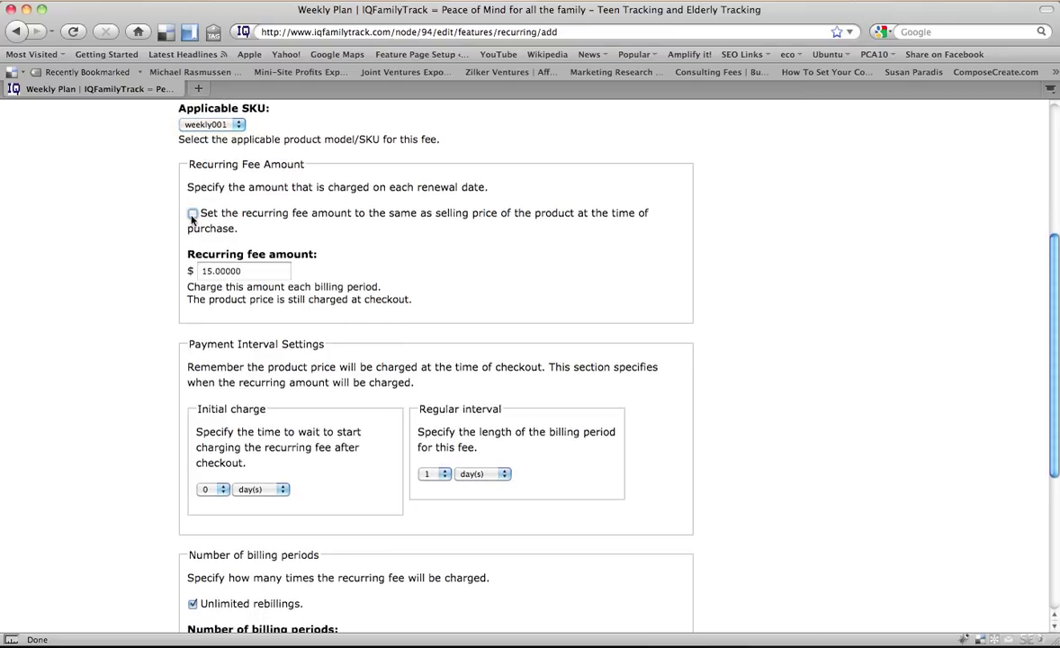
left_click(207, 271)
key("BackSpace")
left_click(409, 296)
- Set the first charge after 1 month and a monthly billing interval, then save the feature
scroll(409, 298, "down", 2)
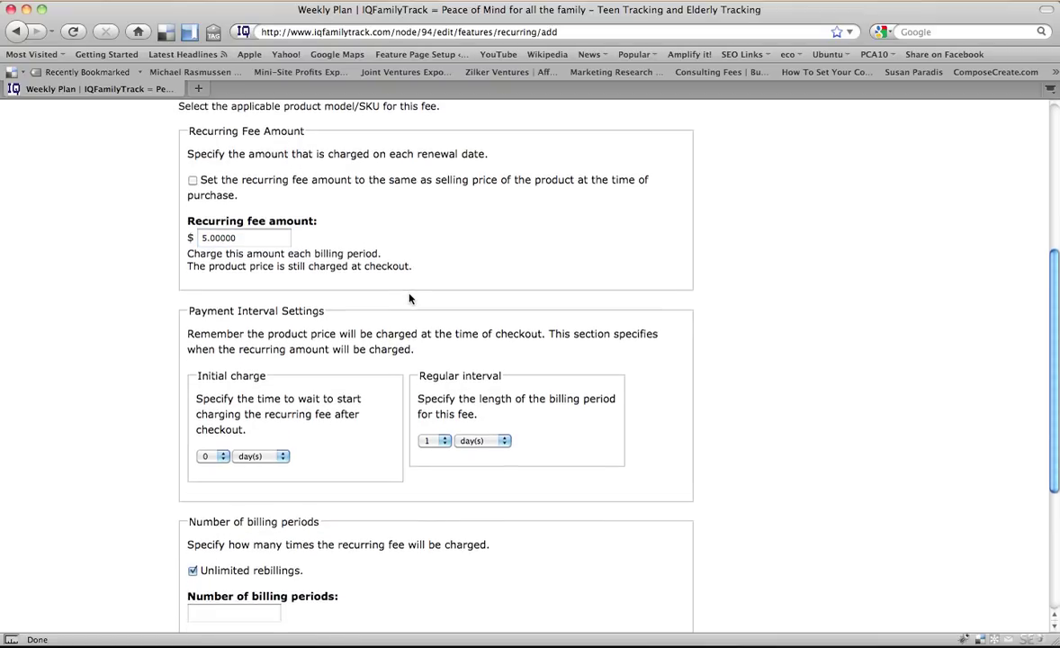
scroll(410, 298, "down", 4)
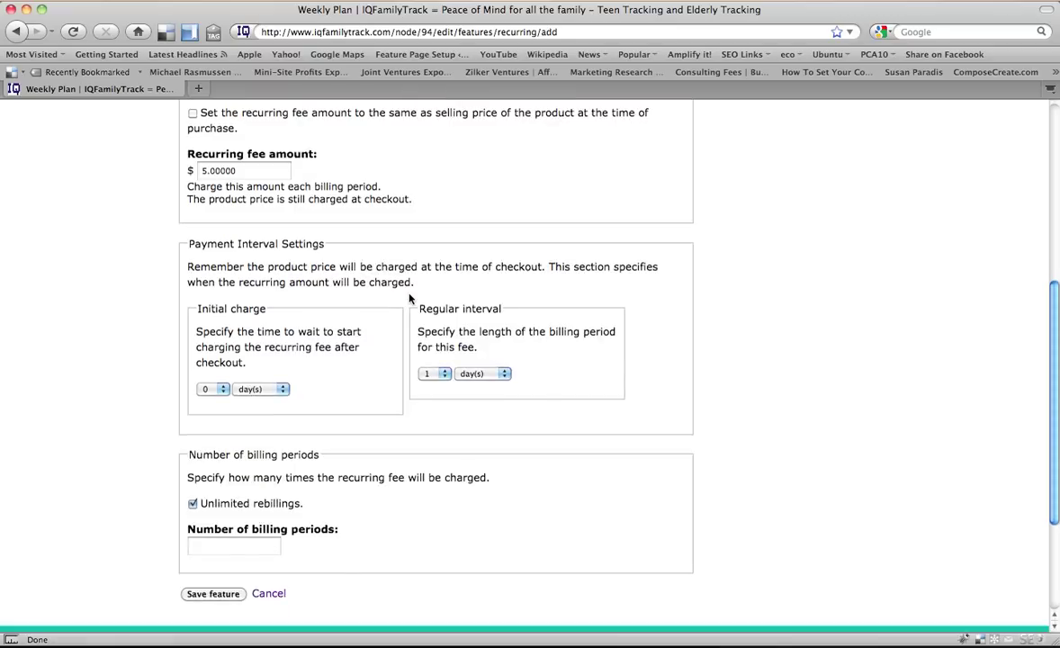
left_click(222, 392)
left_click(207, 412)
left_click(267, 390)
left_click(266, 423)
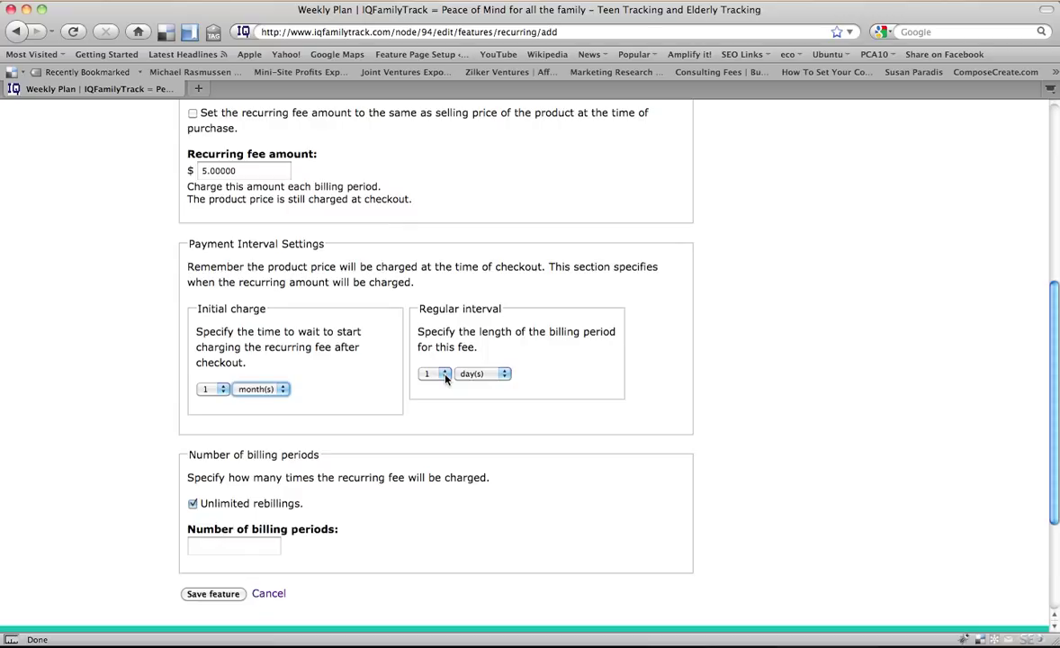
left_click(502, 376)
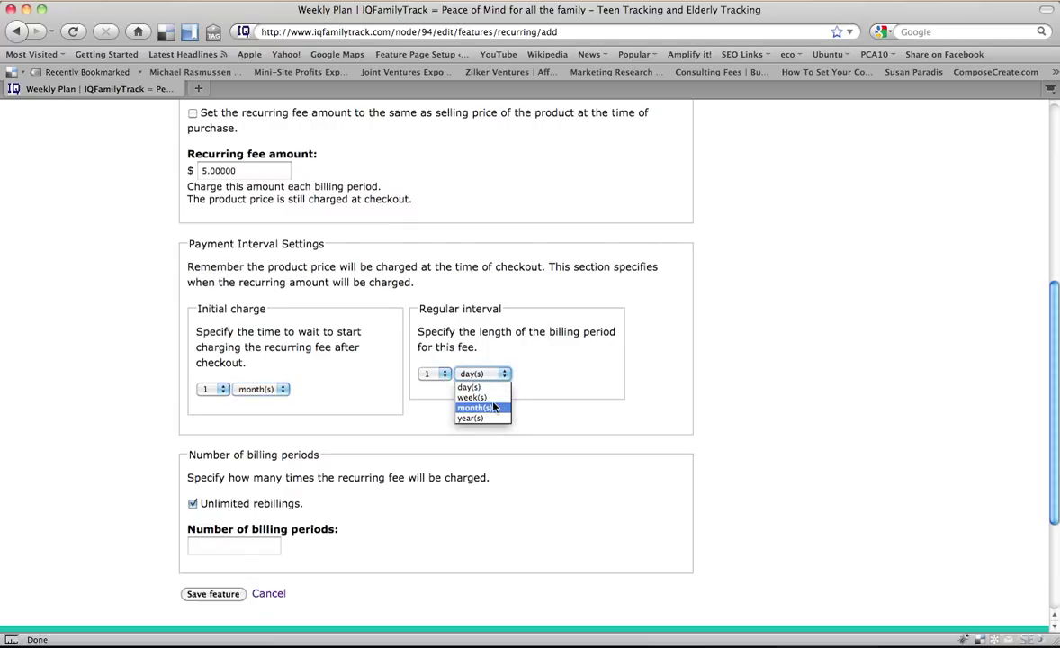
left_click(494, 407)
scroll(493, 408, "down", 3)
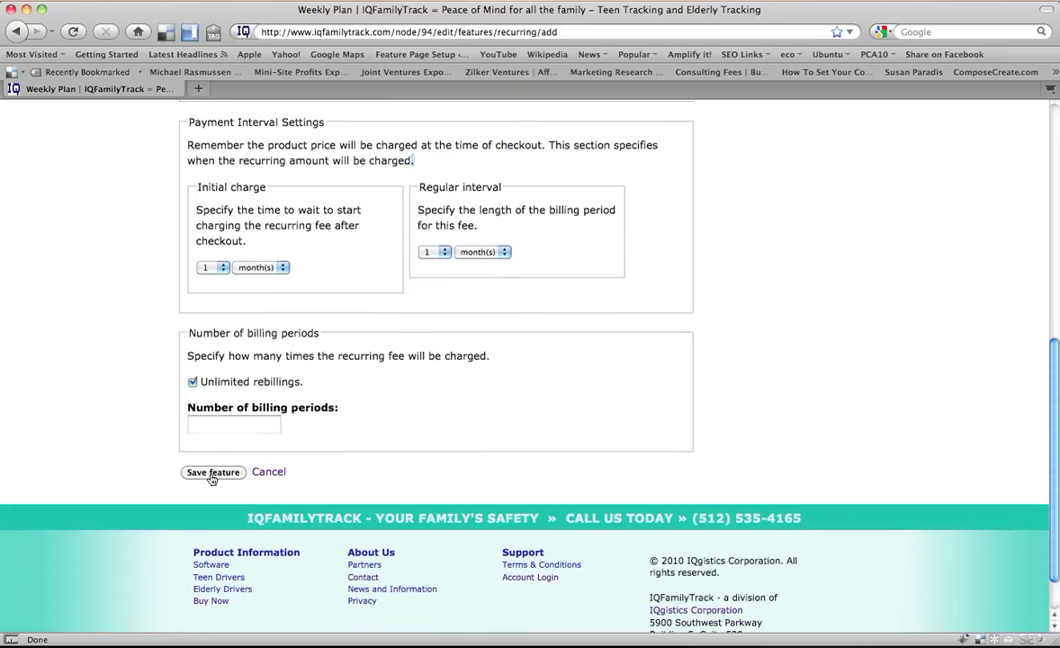
left_click(213, 471)
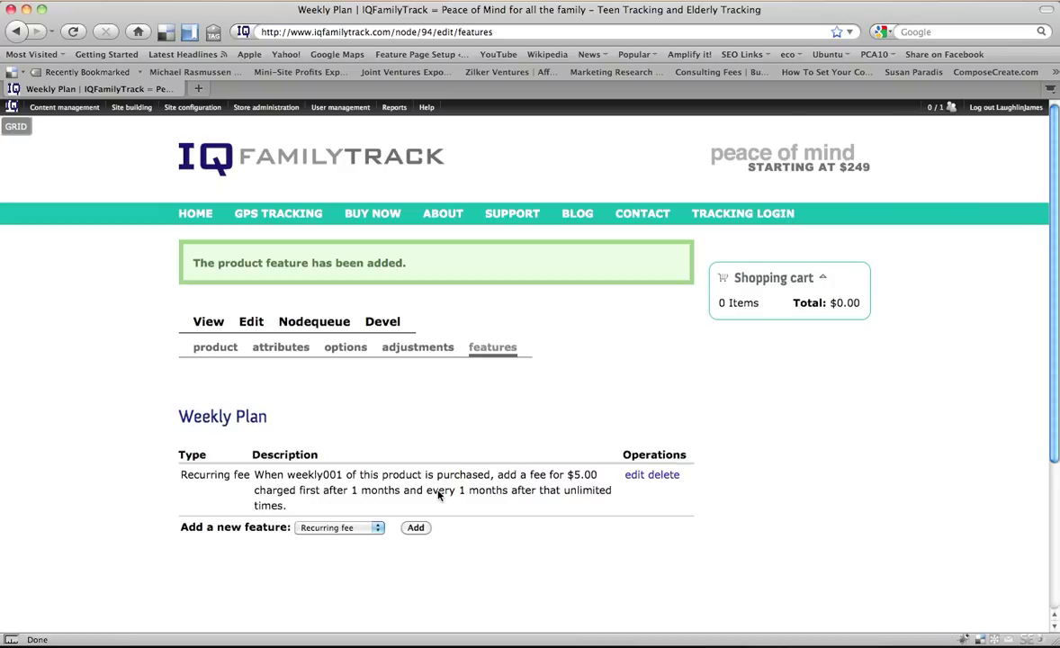
- Visit the Buy Now storefront page and look over its listings
left_click(383, 217)
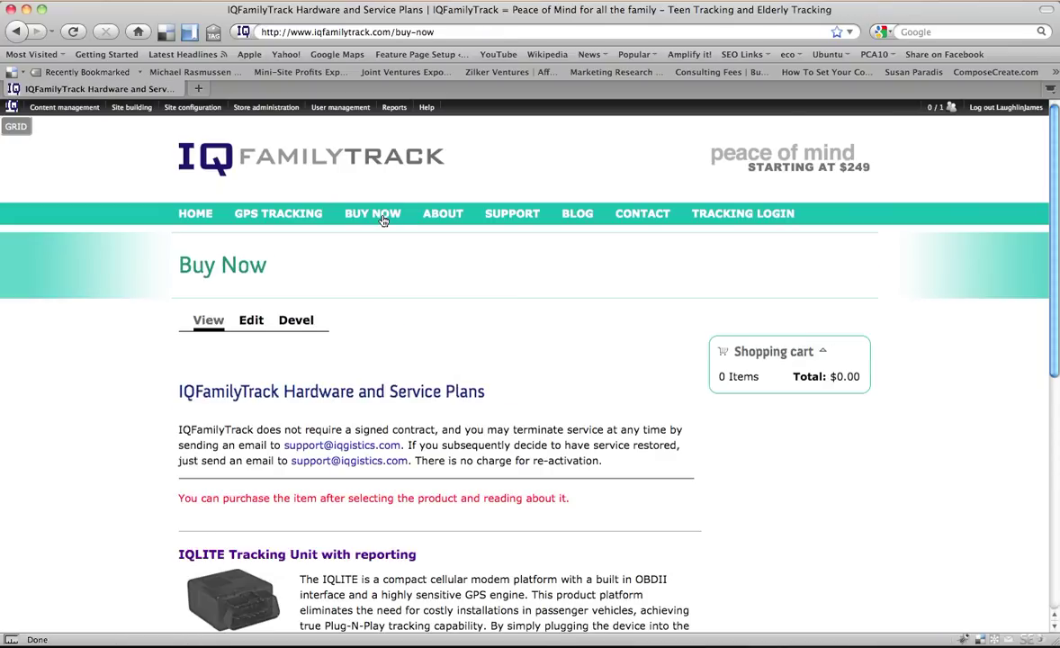
scroll(383, 221, "down", 5)
scroll(382, 220, "down", 2)
scroll(383, 221, "up", 8)
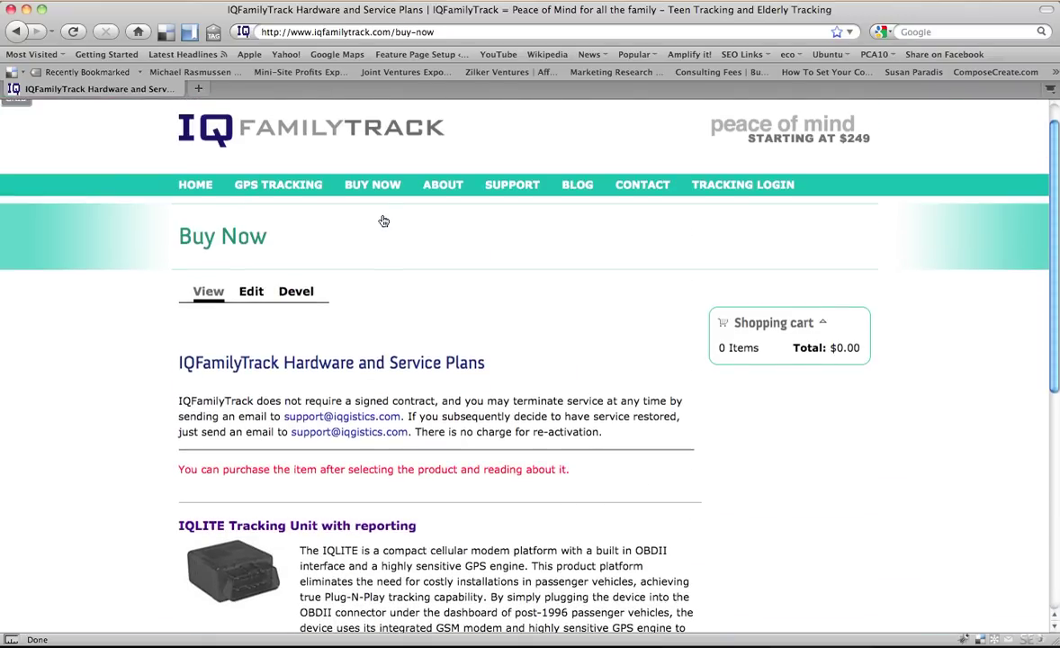
- Go to the Content list and select the Test 001 page
mouse_move(291, 185)
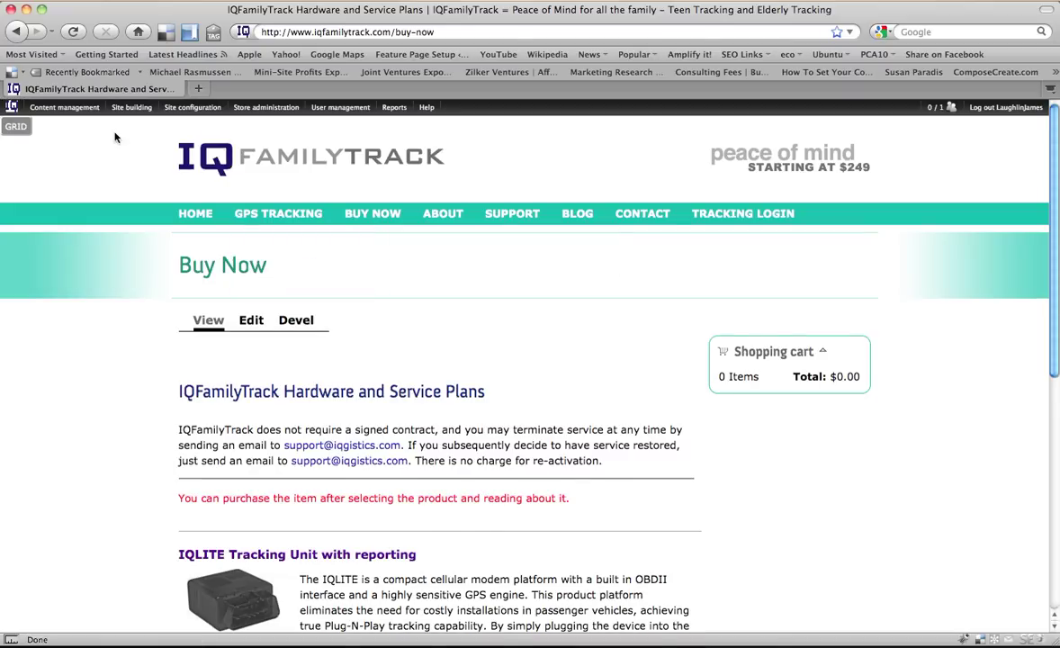
mouse_move(65, 109)
mouse_move(70, 175)
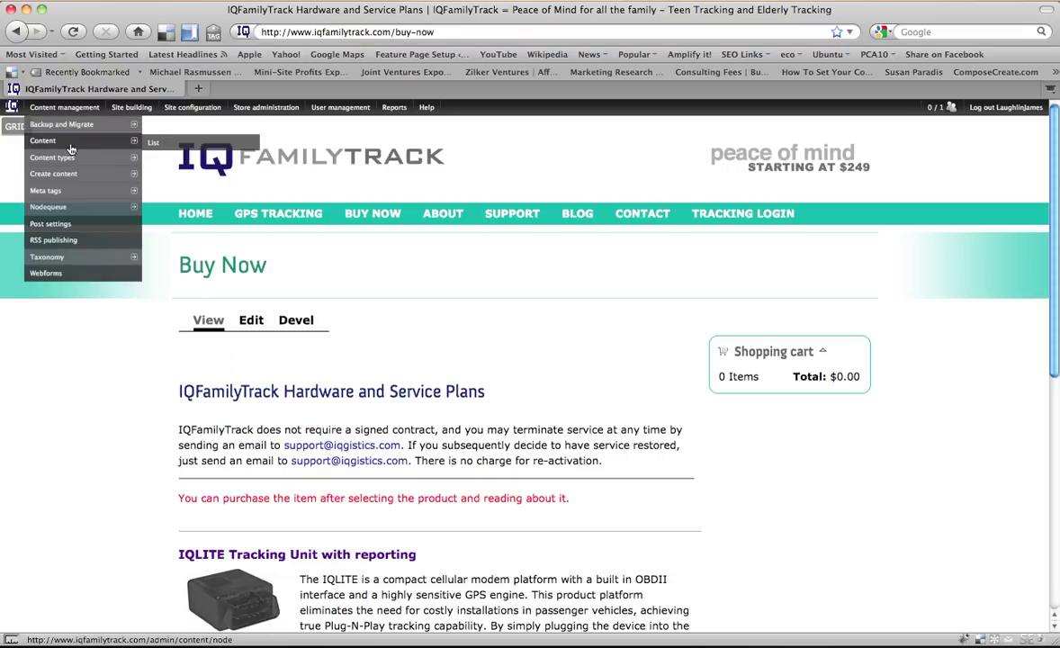
left_click(71, 150)
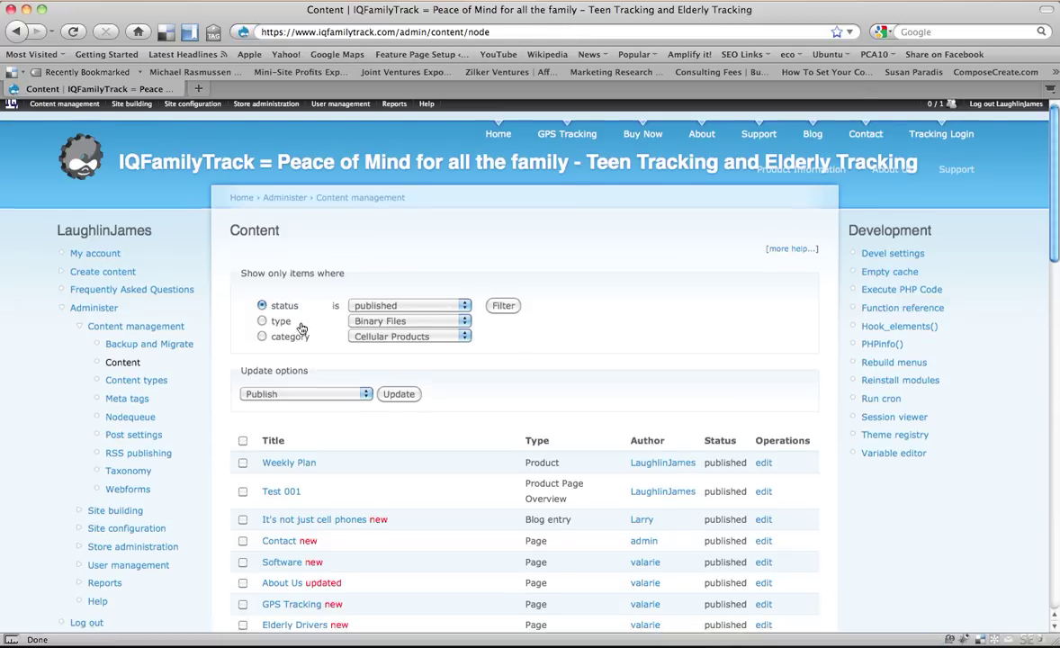
scroll(301, 327, "down", 2)
scroll(302, 328, "down", 1)
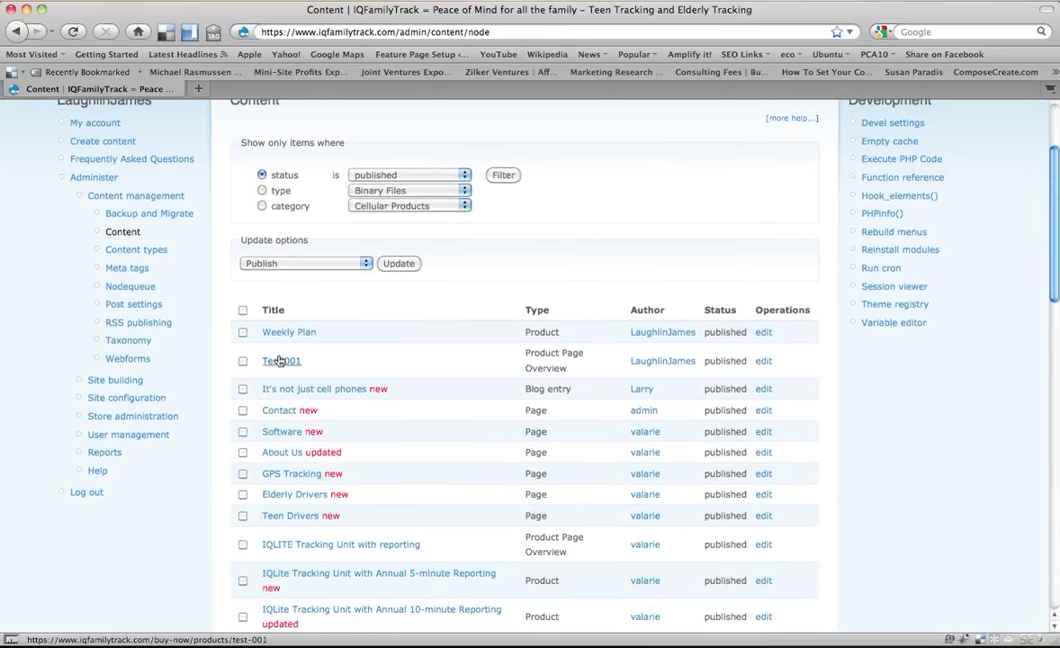
left_click(280, 361)
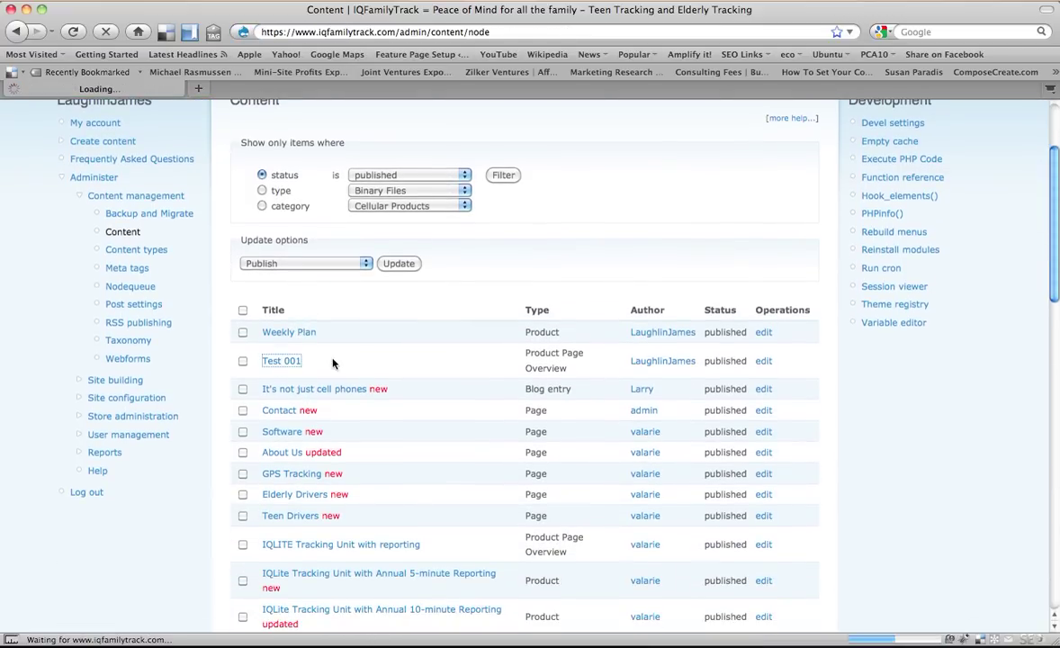
- Add Test 001 to the Buy Now Product Page Overview queue from its Nodequeue tab
scroll(332, 362, "down", 6)
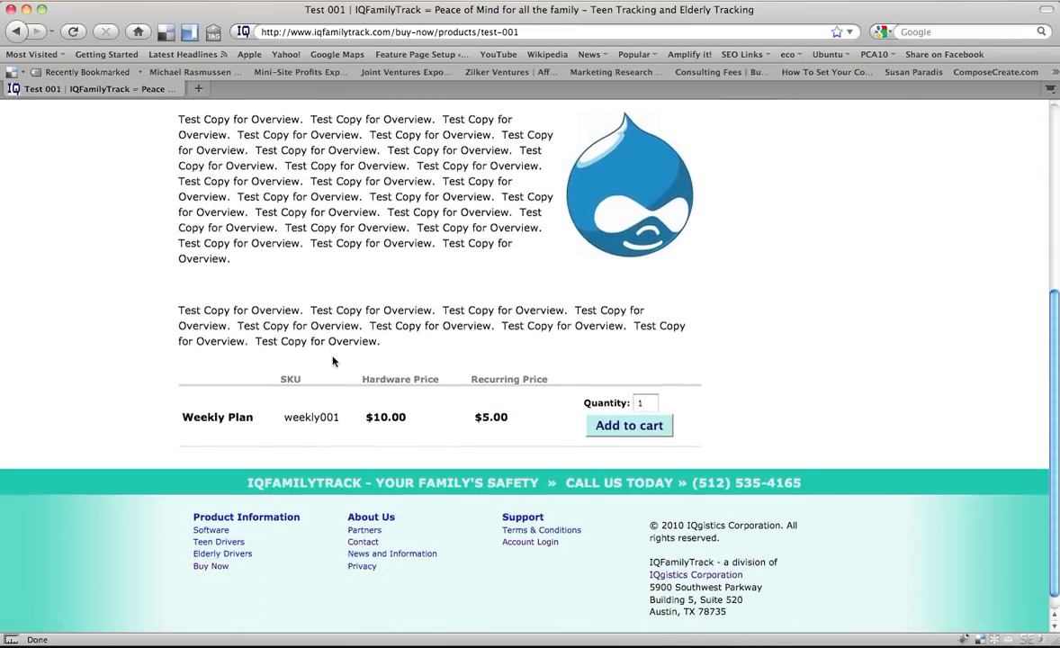
scroll(332, 363, "up", 2)
scroll(325, 300, "up", 2)
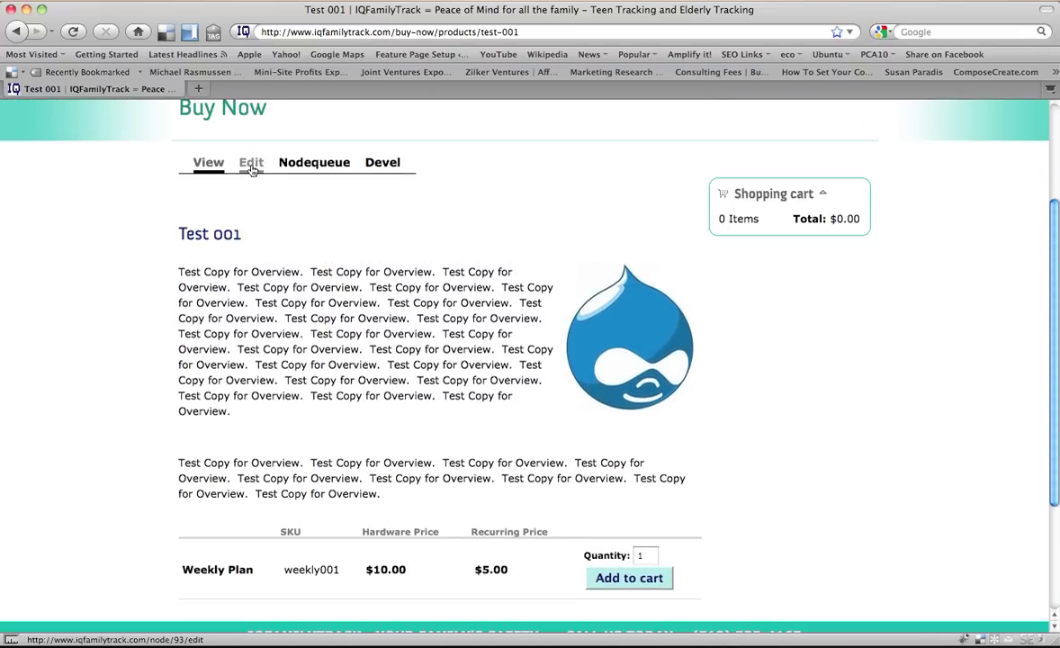
left_click(345, 164)
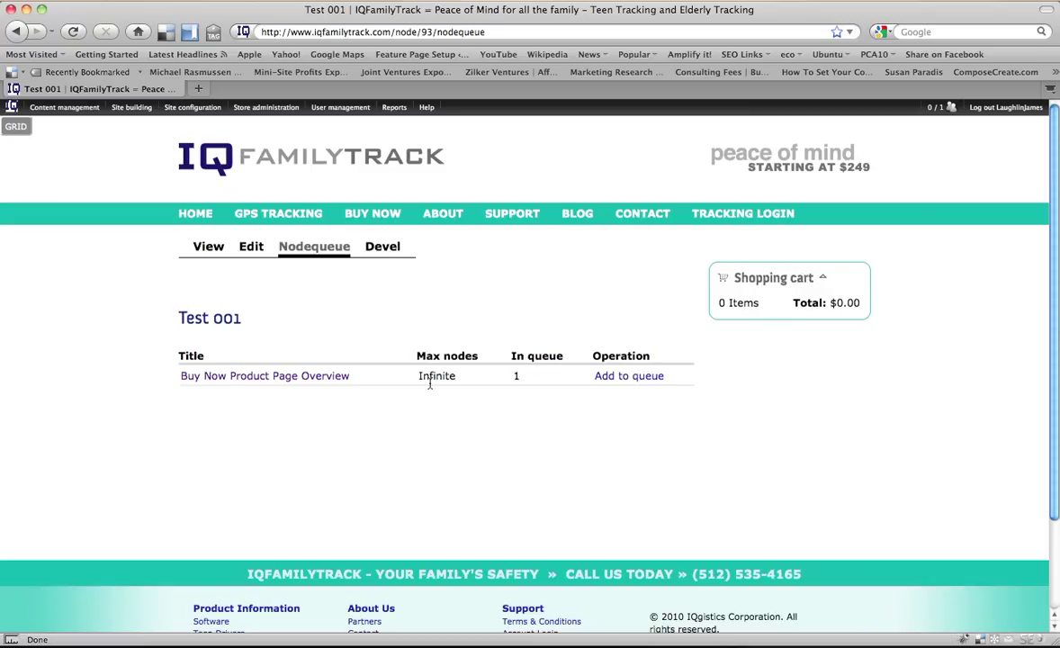
left_click(627, 378)
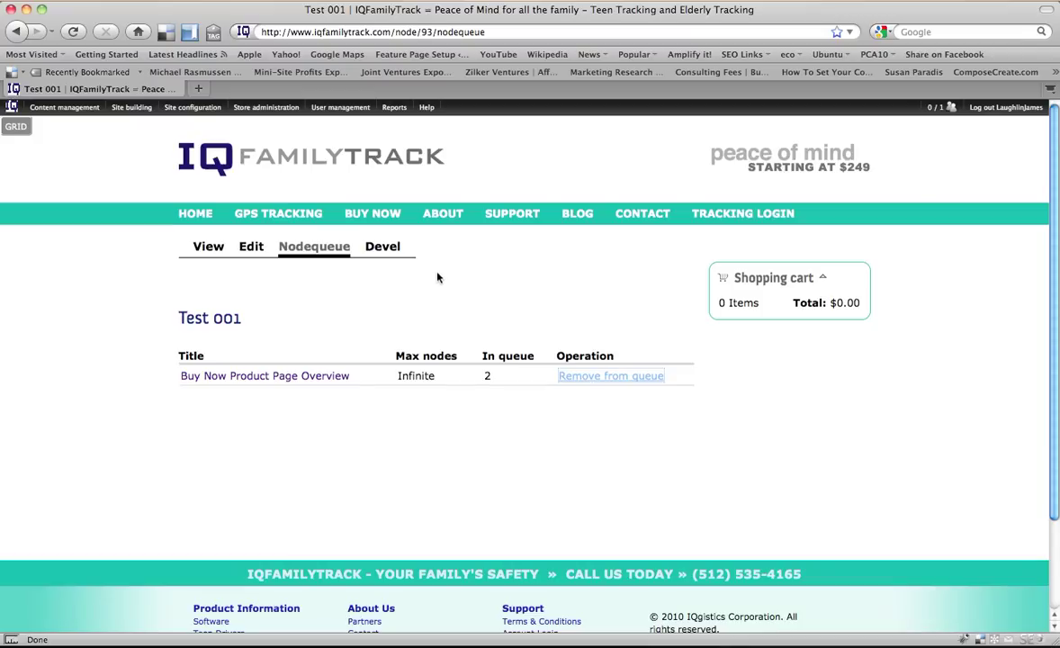
- From the Buy Now listing, add the Test 001 Weekly Plan to the cart
left_click(351, 214)
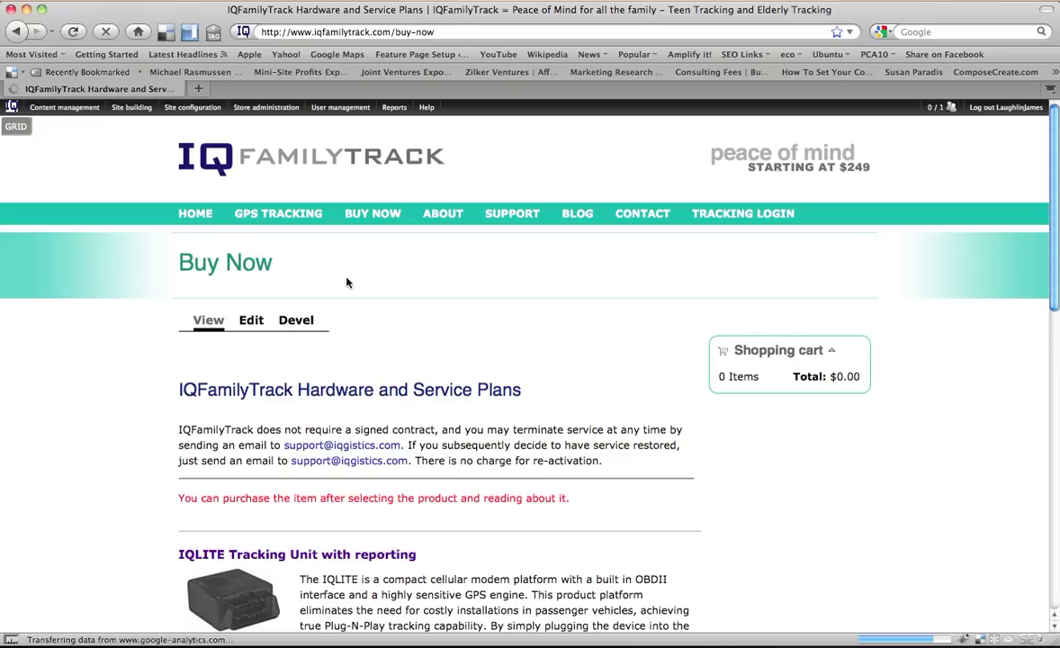
scroll(348, 283, "down", 12)
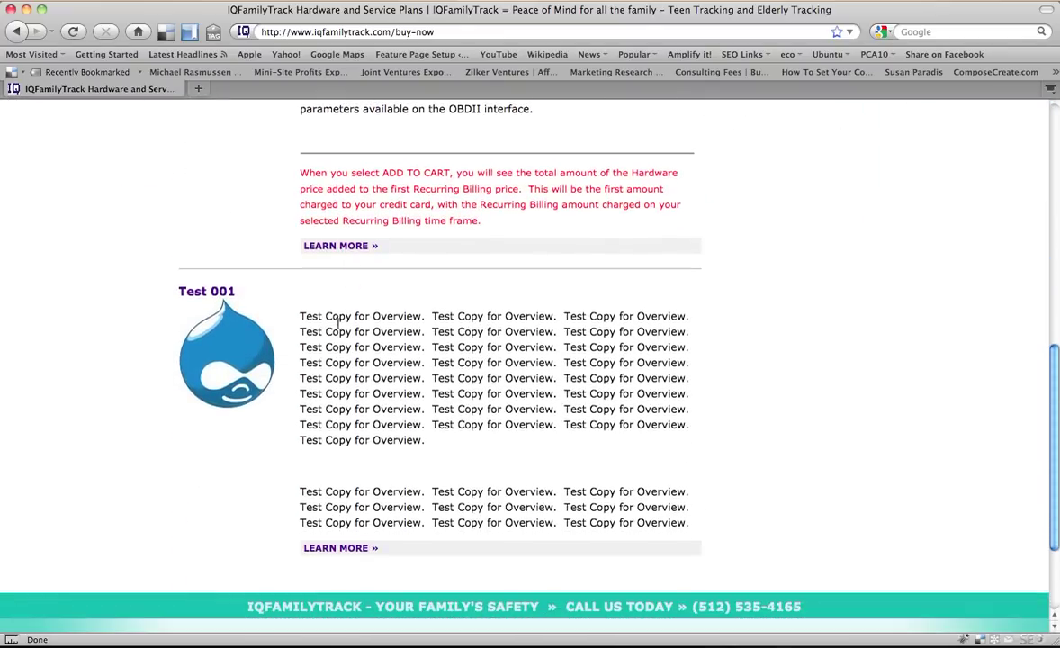
left_click(234, 373)
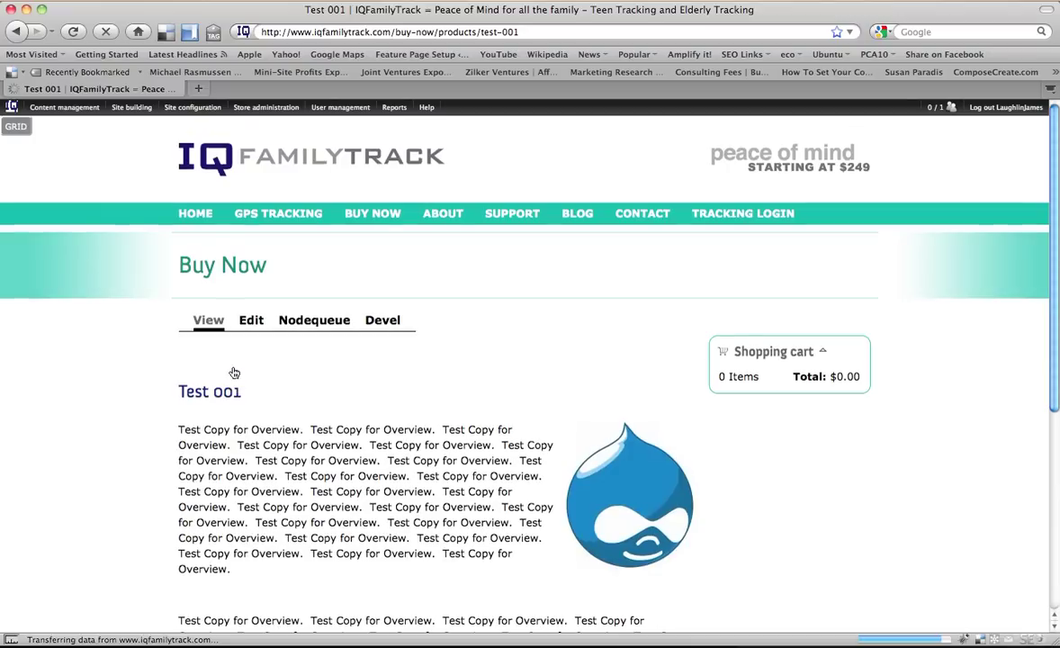
scroll(234, 373, "down", 4)
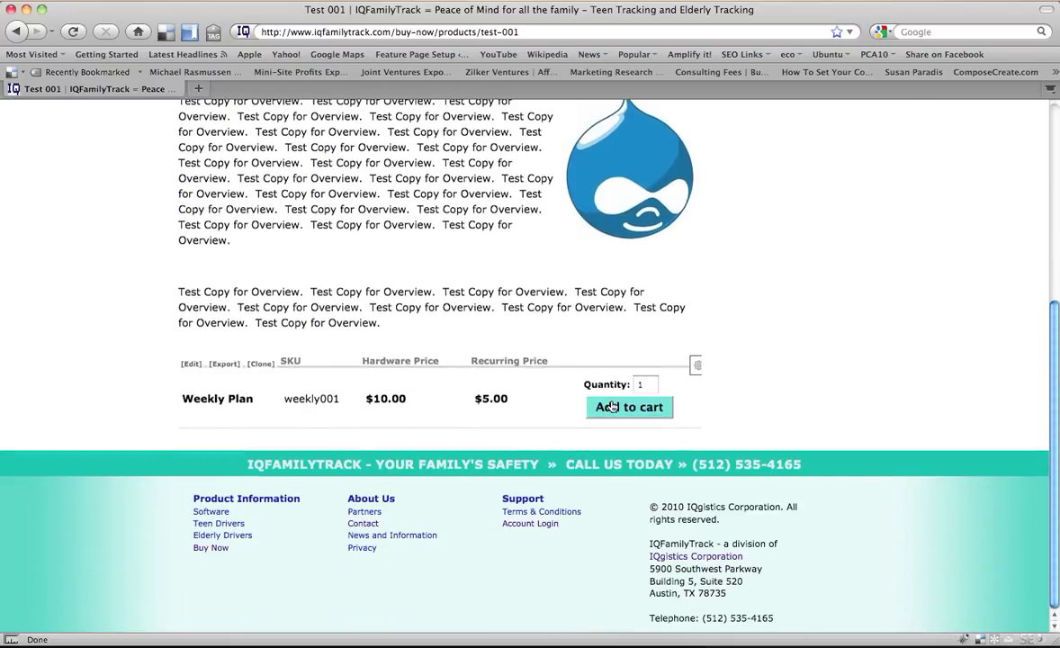
left_click(610, 407)
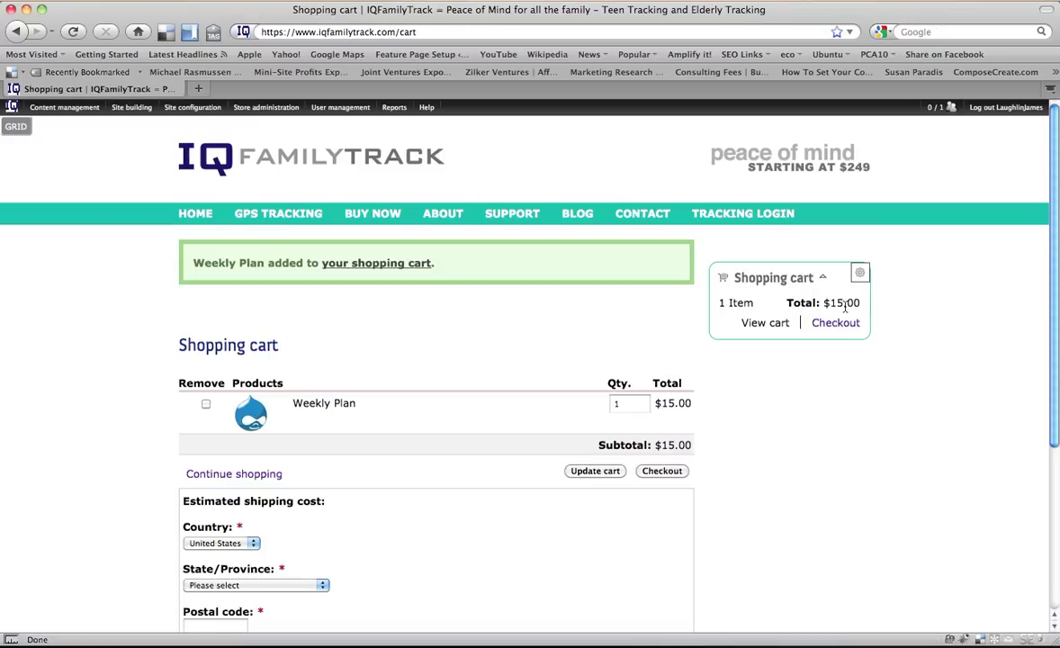
- Check the cart: Weekly Plan quantity left unchanged and line total $15.00
scroll(846, 308, "down", 2)
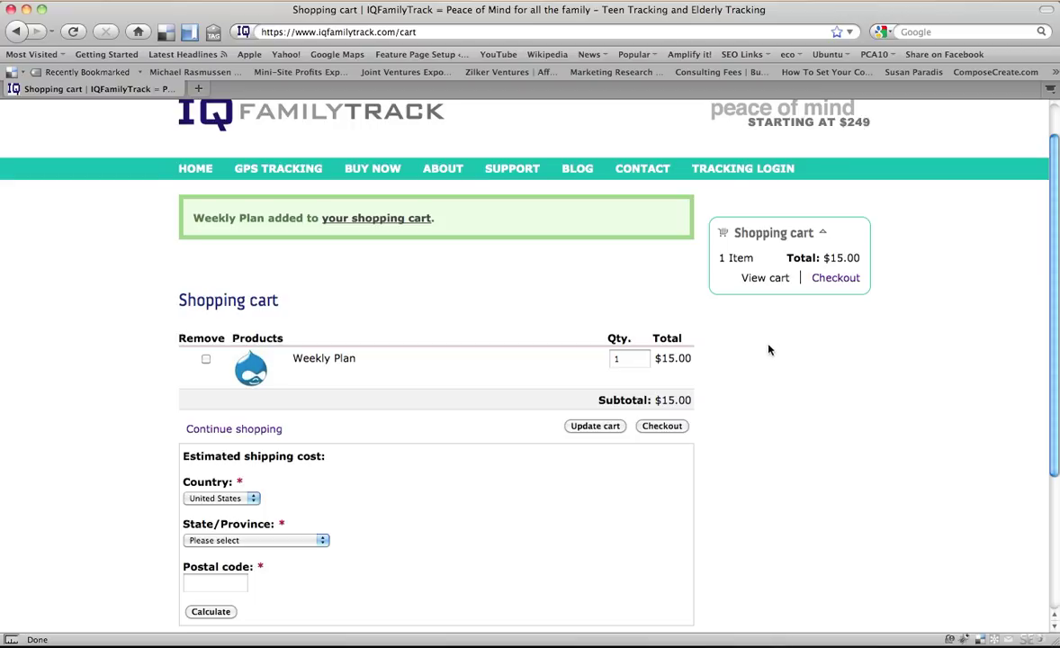
left_click_drag(666, 359, 678, 362)
left_click(636, 359)
left_click(631, 336)
scroll(631, 334, "down", 2)
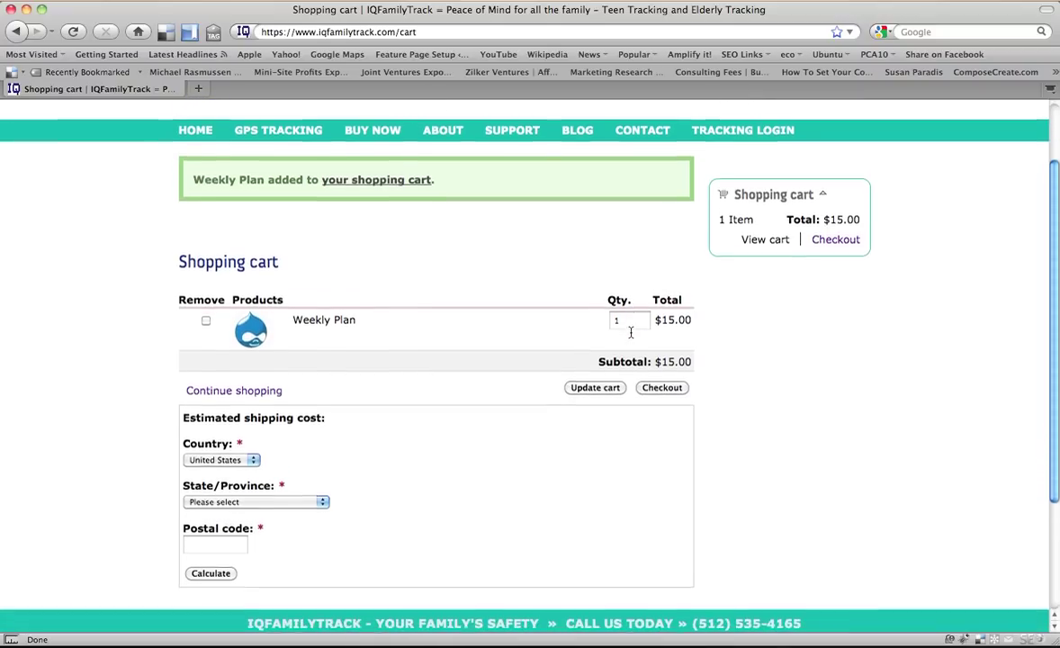
scroll(621, 332, "up", 4)
- Reopen the Test 001 product page from Buy Now and scroll through its price table
left_click(368, 220)
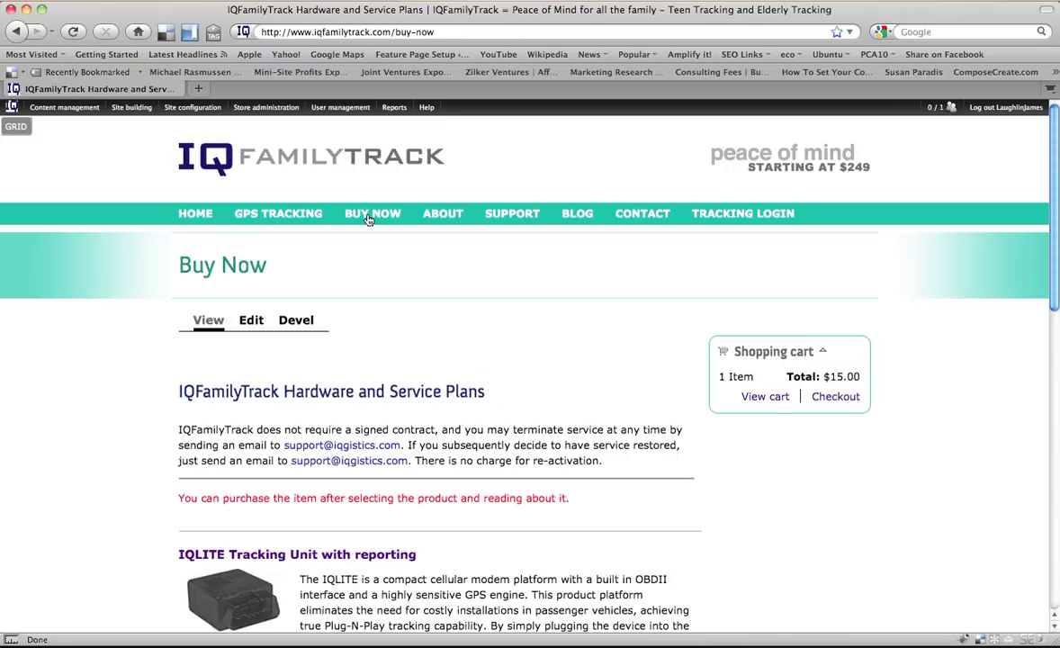
scroll(353, 367, "down", 10)
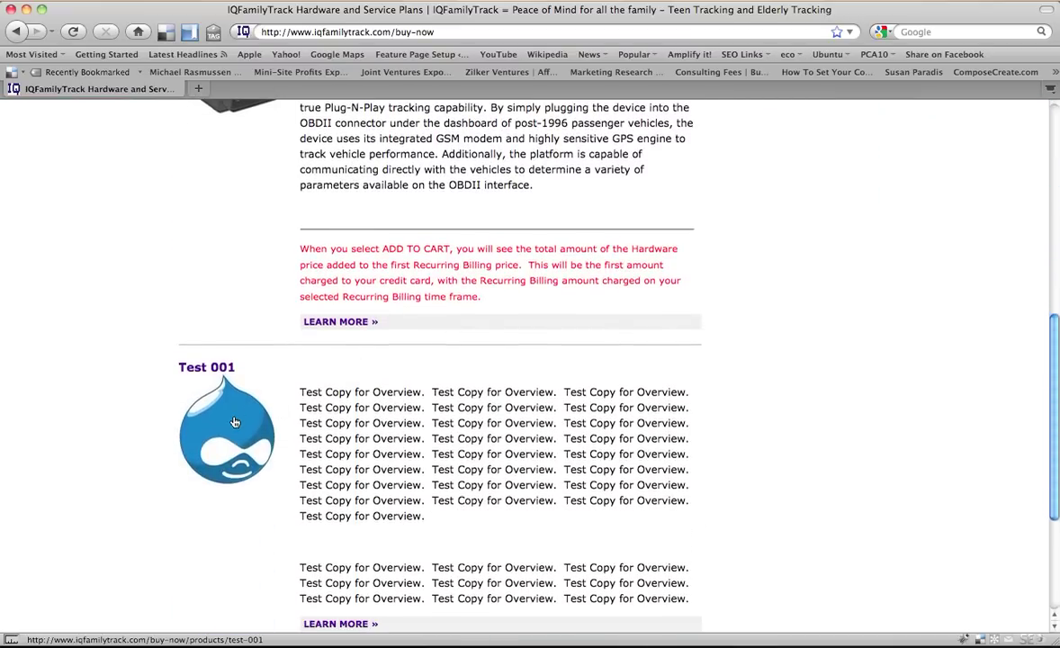
left_click(234, 422)
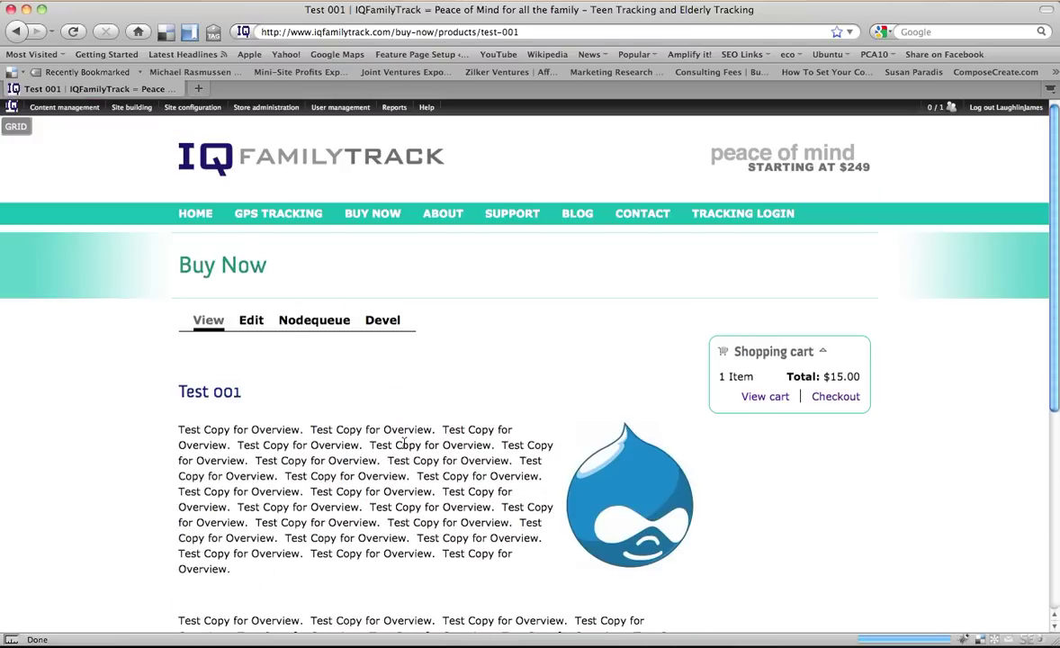
scroll(404, 442, "down", 6)
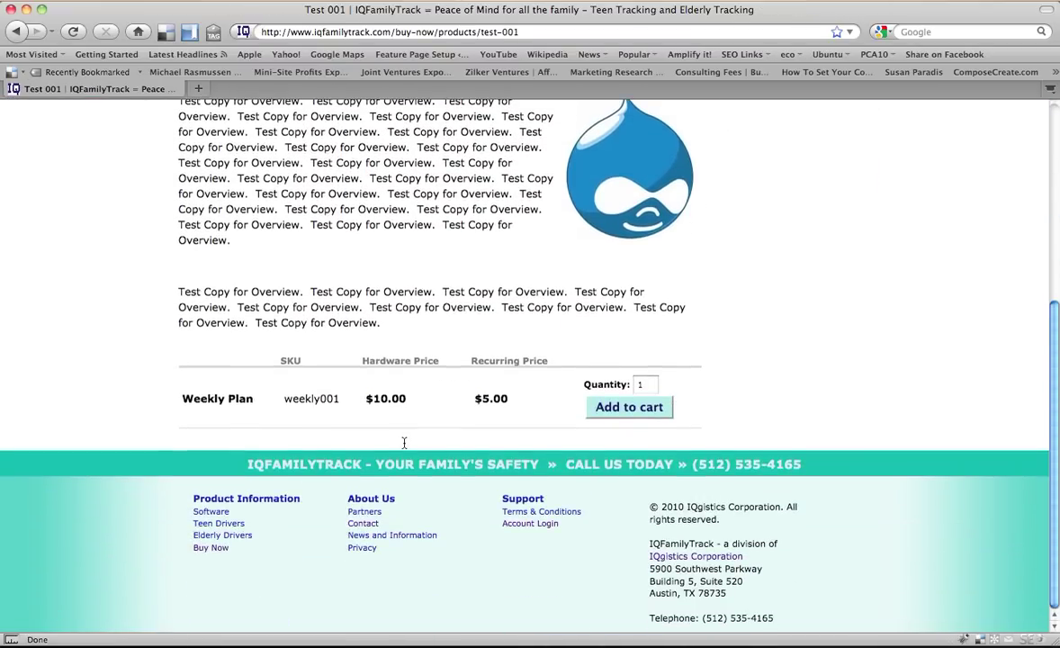
mouse_move(208, 371)
mouse_move(574, 459)
scroll(574, 459, "up", 5)
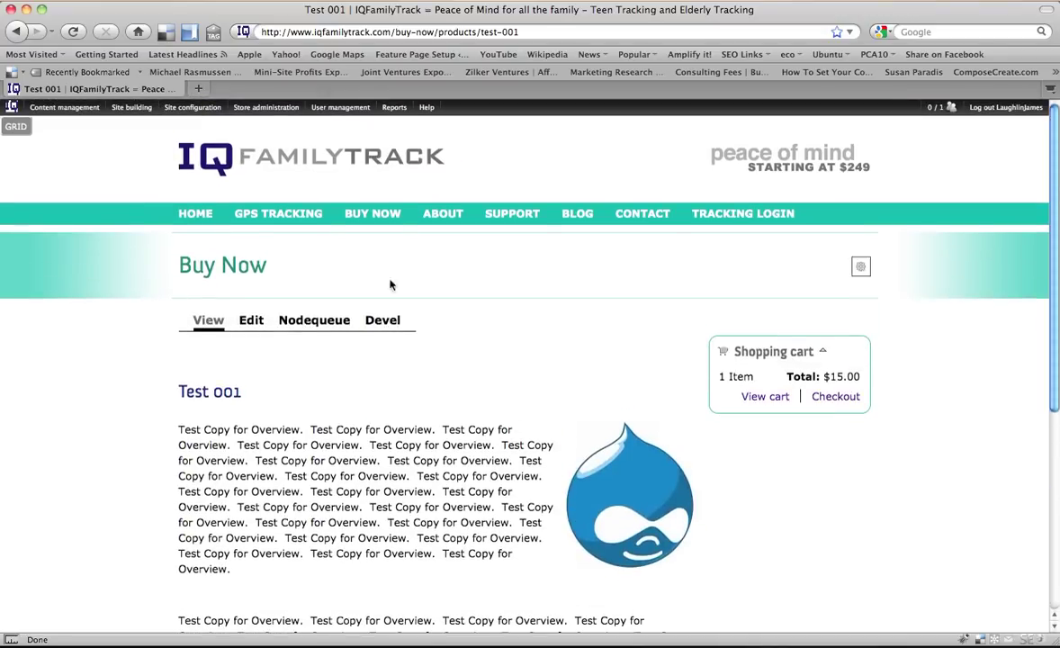
- Open the IQLITE Tracking Unit with reporting page and review its four plans at $249.00 hardware
mouse_move(281, 215)
left_click(371, 216)
scroll(352, 248, "down", 4)
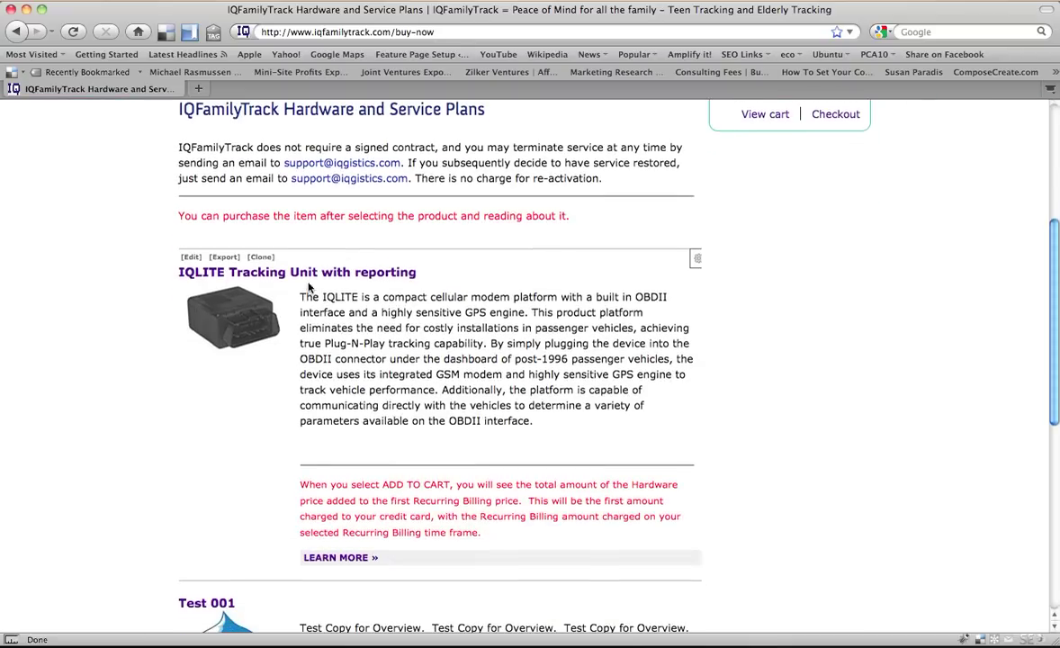
left_click(240, 305)
scroll(240, 305, "down", 6)
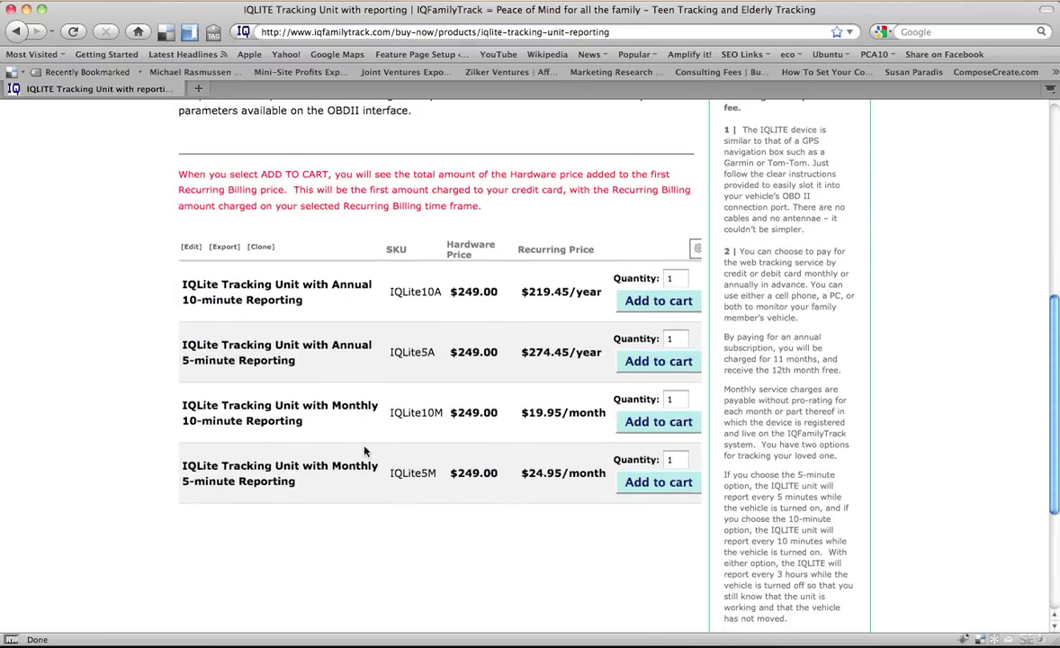
scroll(365, 450, "up", 3)
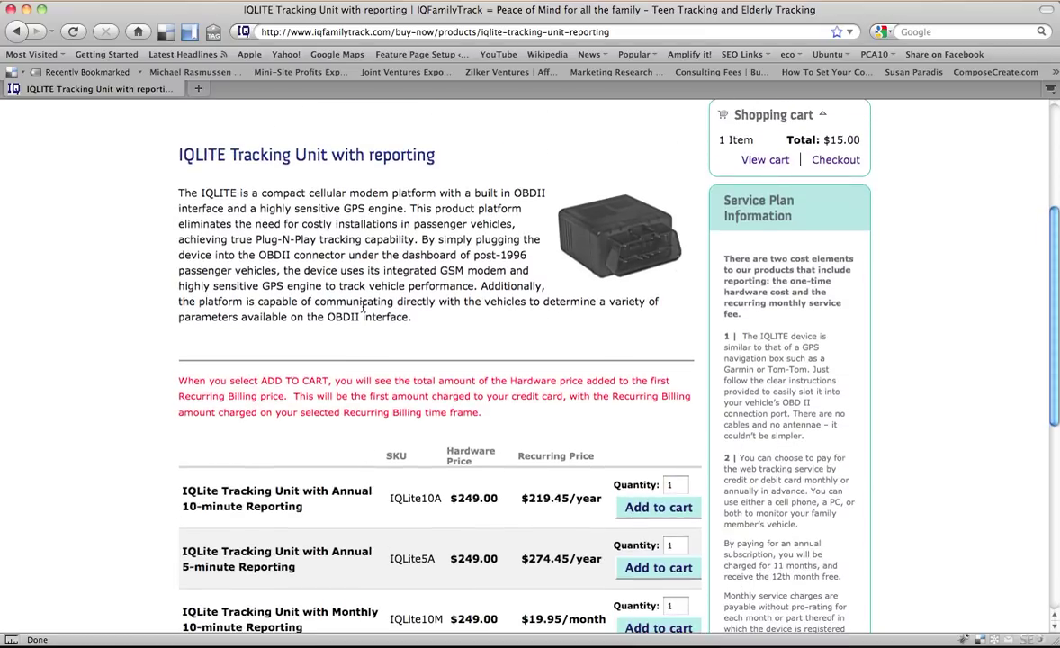
scroll(364, 275, "down", 3)
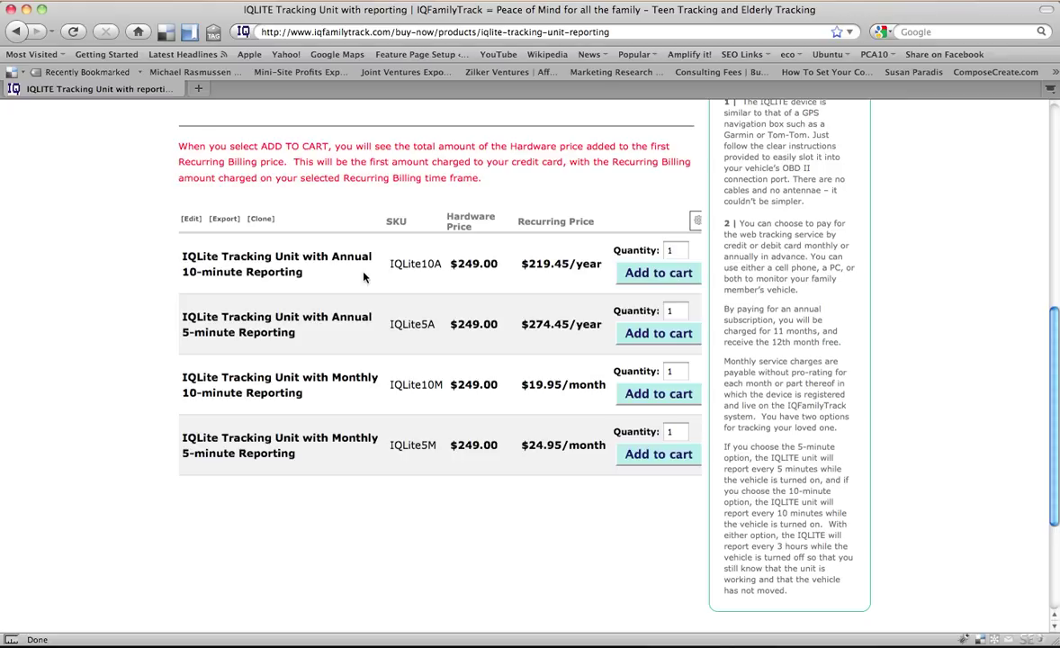
scroll(363, 277, "up", 10)
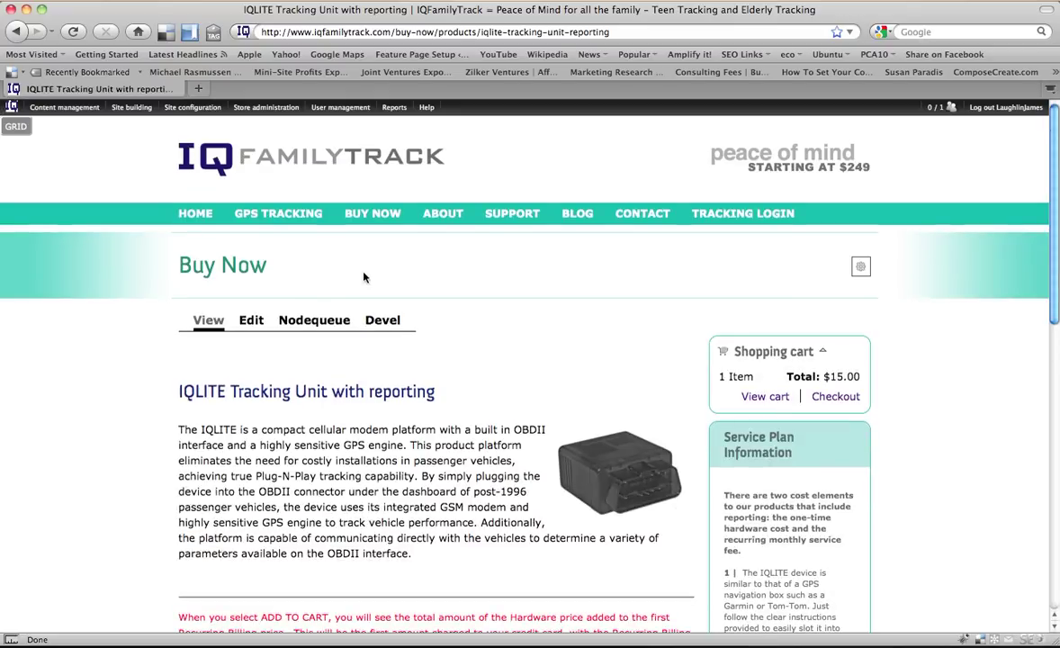